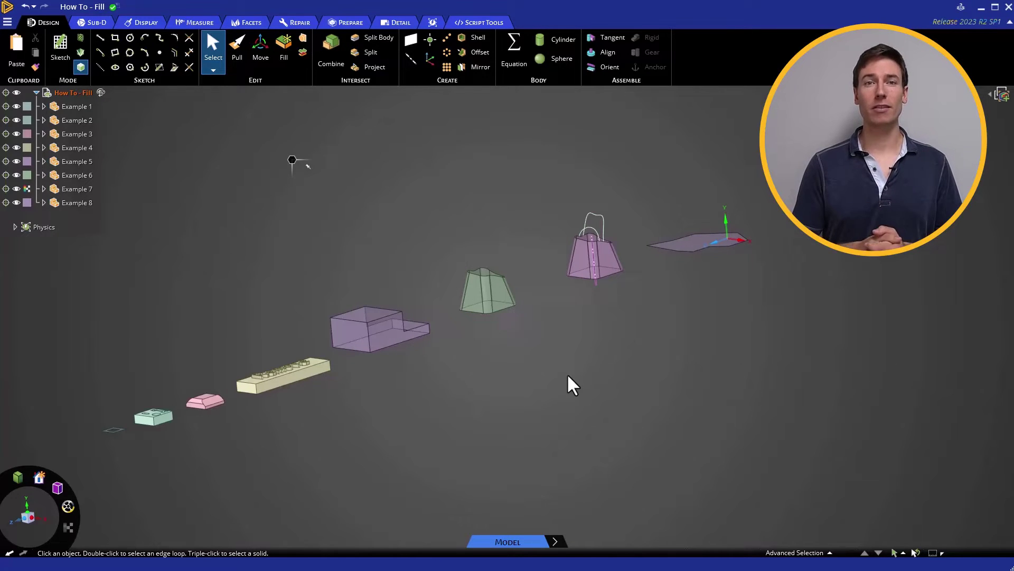
{"action": "key", "text": "f"}
{"action": "scroll", "coordinate": [397, 259], "scroll_direction": "up", "scroll_amount": 5}
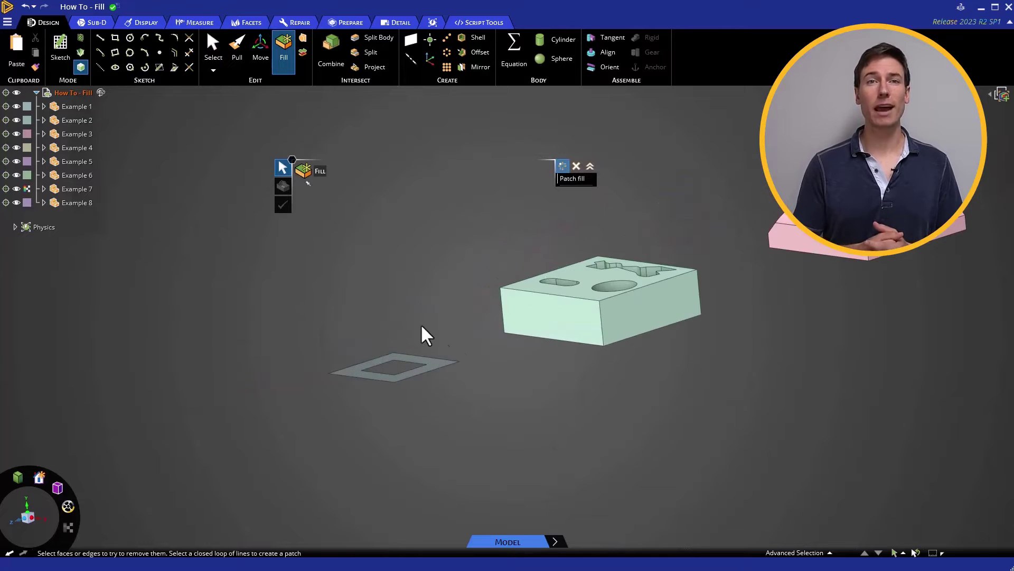
{"action": "scroll", "coordinate": [433, 338], "scroll_direction": "up", "scroll_amount": 2}
{"action": "scroll", "coordinate": [358, 333], "scroll_direction": "up", "scroll_amount": 2}
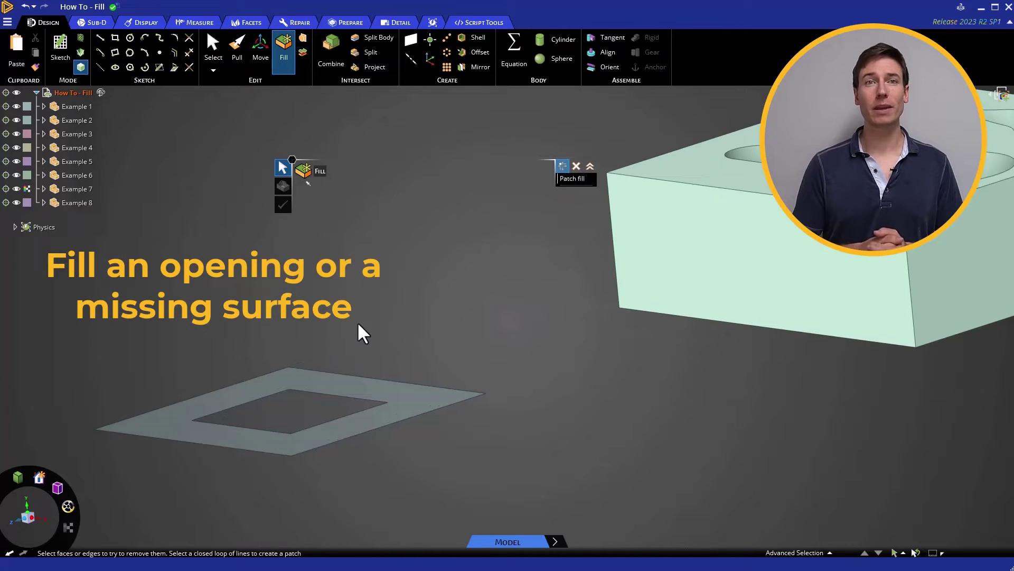
{"action": "middle_click_drag", "start_coordinate": [371, 319], "coordinate": [397, 319]}
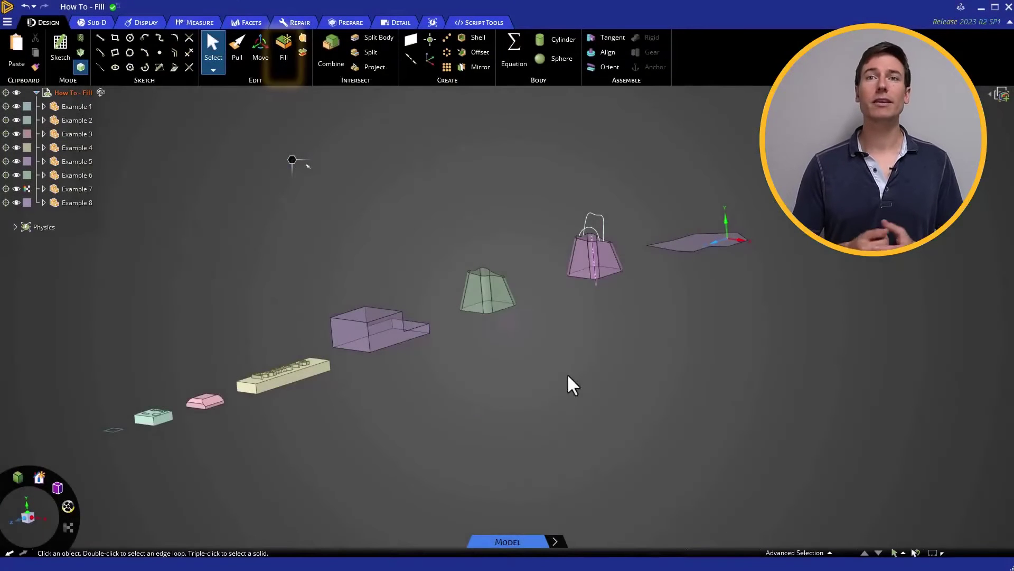
Step: Fill the square opening in the flat surface of Example 1 with the default extend fill, and undo it
{"action": "left_click", "coordinate": [292, 58]}
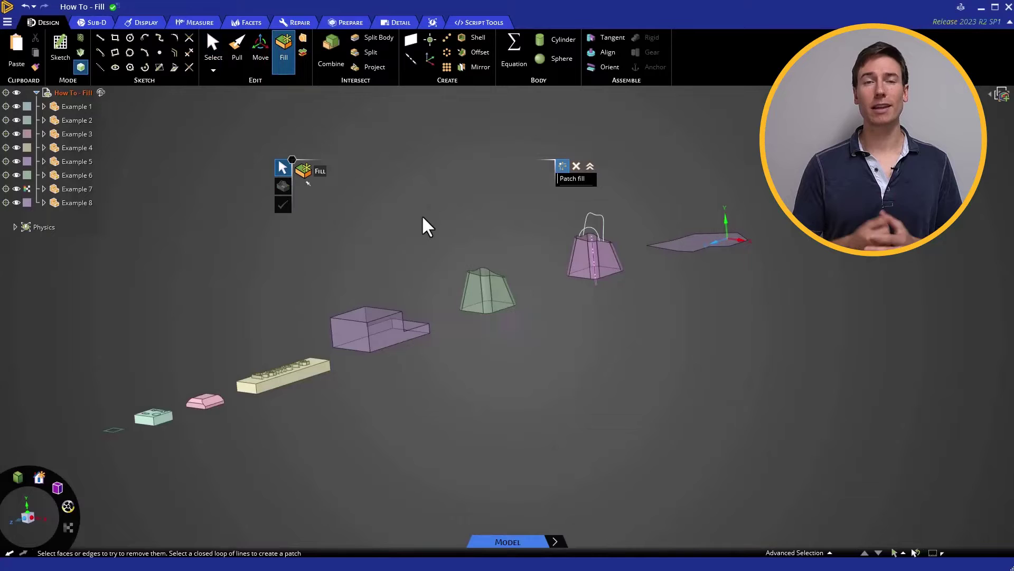
{"action": "scroll", "coordinate": [328, 306], "scroll_direction": "up", "scroll_amount": 6}
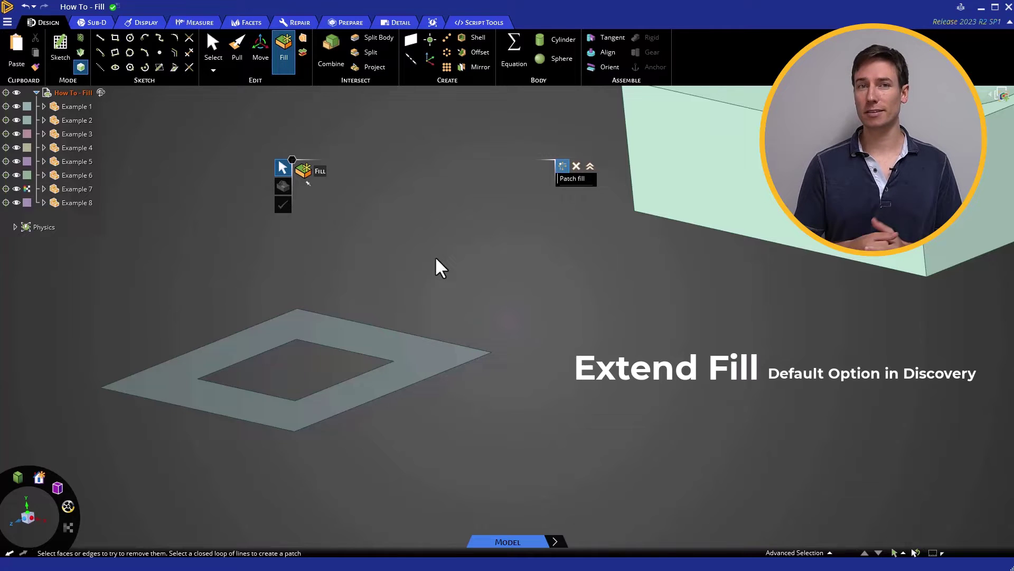
{"action": "double_click", "coordinate": [315, 344]}
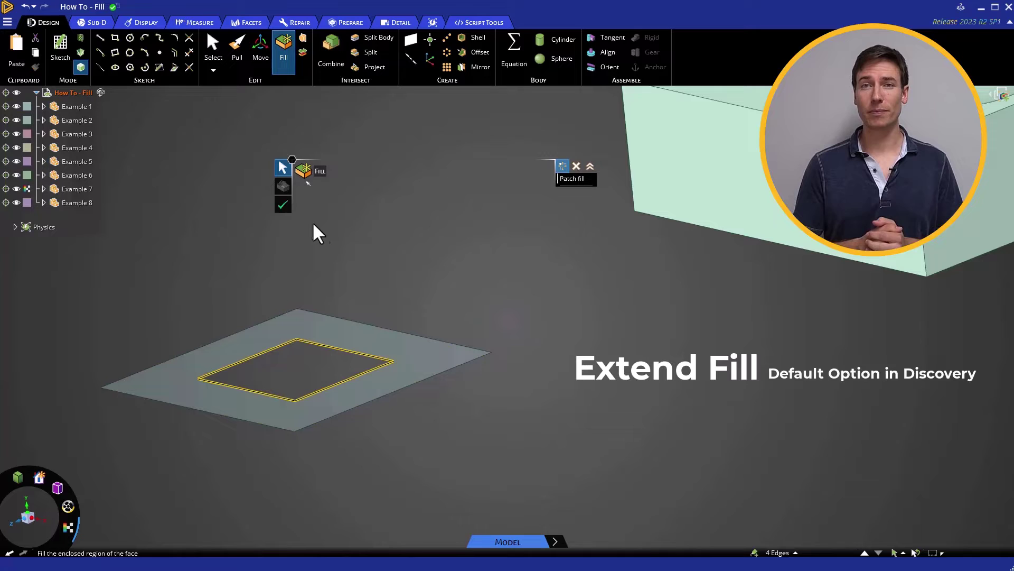
{"action": "left_click", "coordinate": [282, 206]}
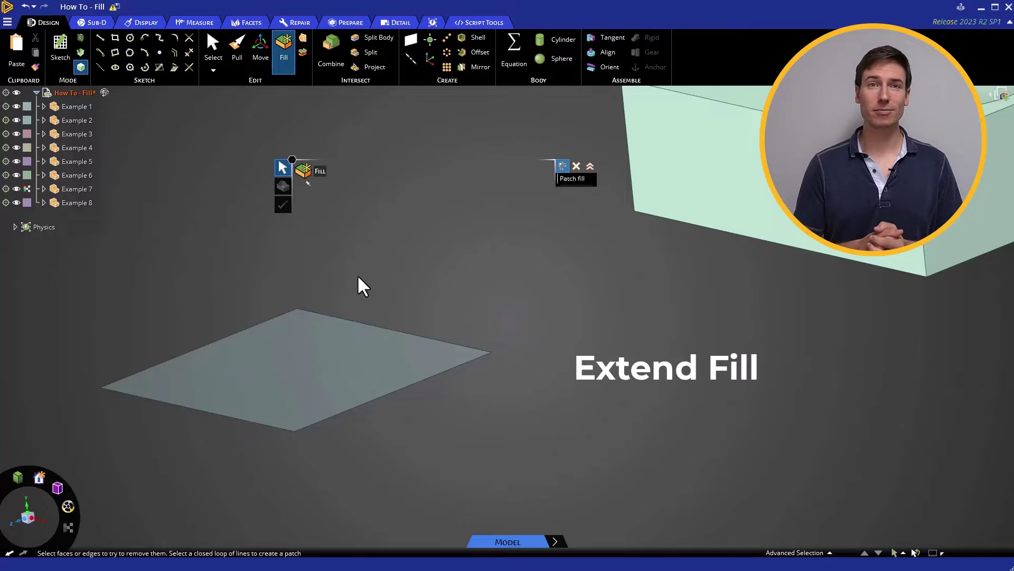
{"action": "key", "text": "ctrl+z"}
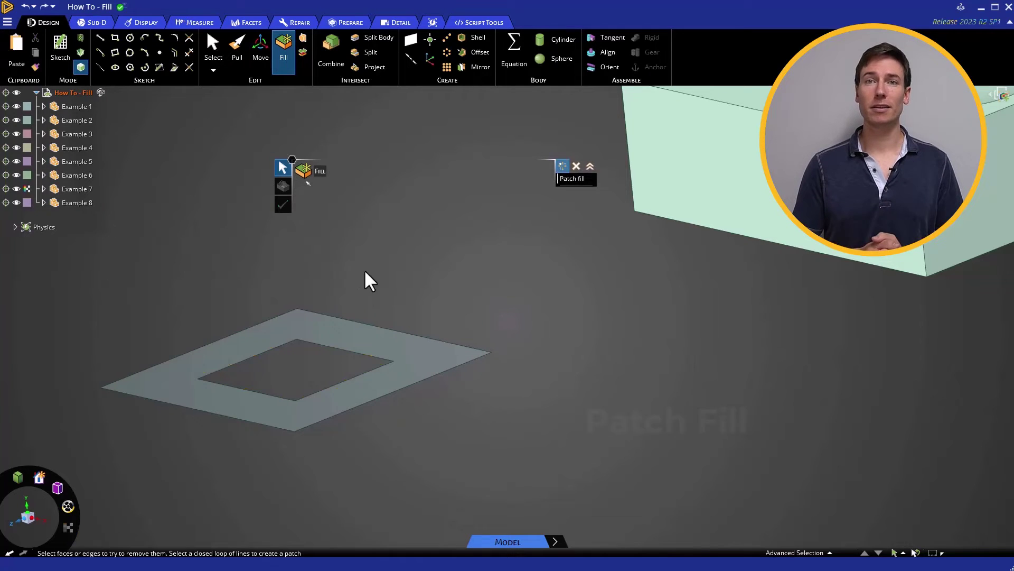
Step: Fill the square opening in the flat surface of Example 1 using the Patch fill option
{"action": "left_click", "coordinate": [578, 178]}
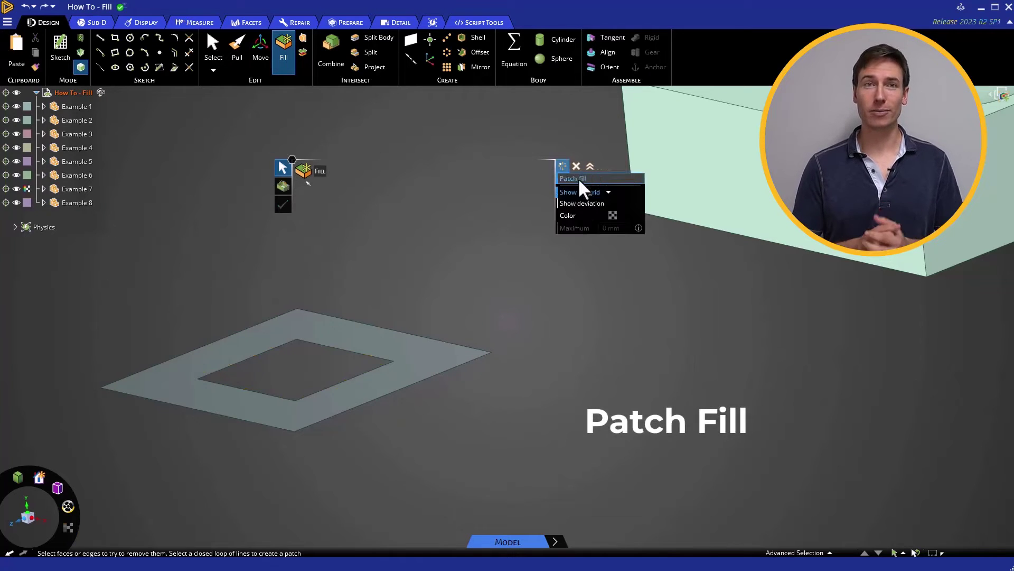
{"action": "left_click", "coordinate": [323, 352]}
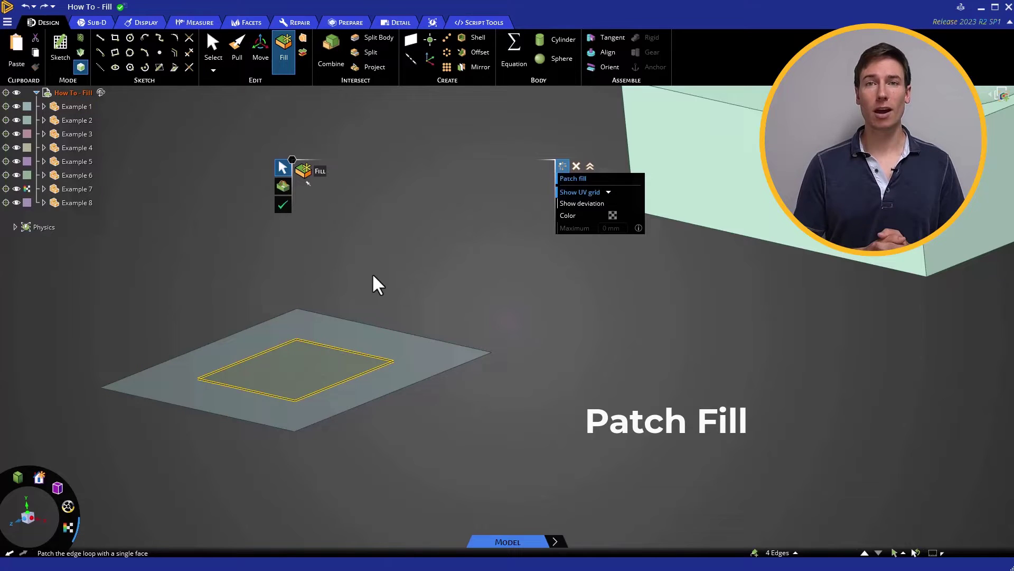
{"action": "left_click", "coordinate": [283, 204]}
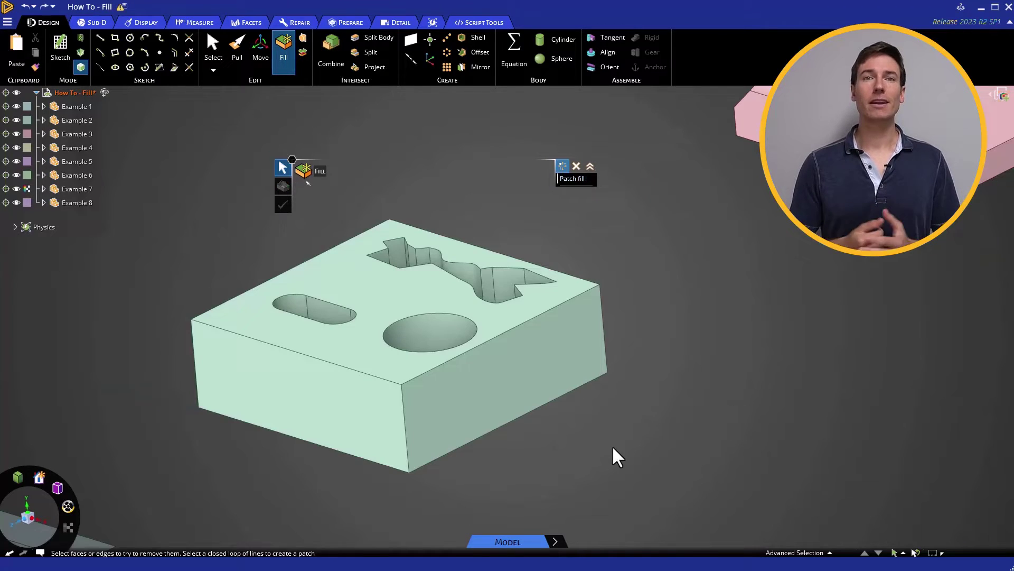
Step: Remove the round hole, the slot and the irregular cutout from the block of Example 2 with Fill
{"action": "left_click", "coordinate": [454, 333]}
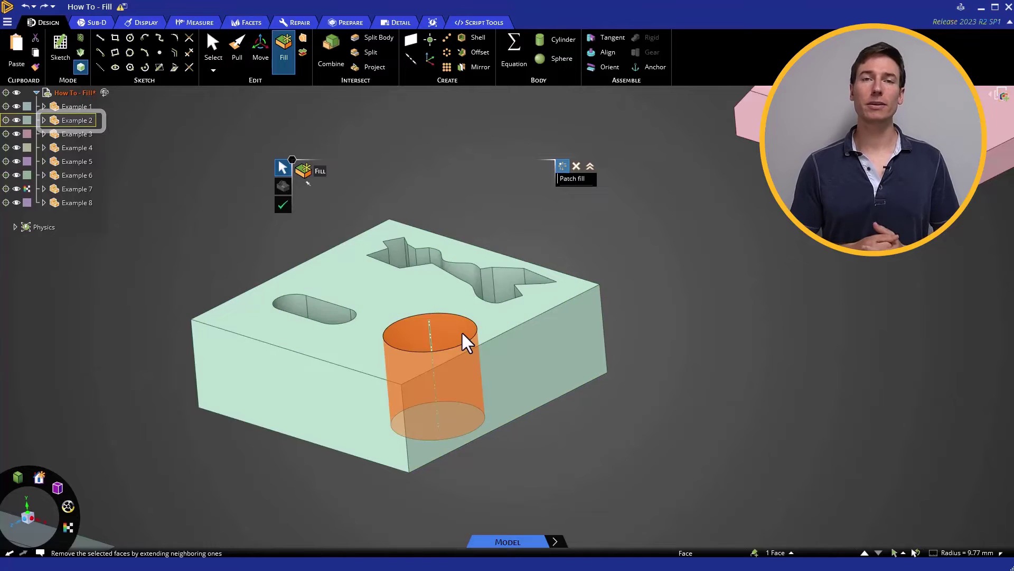
{"action": "left_click", "coordinate": [282, 205]}
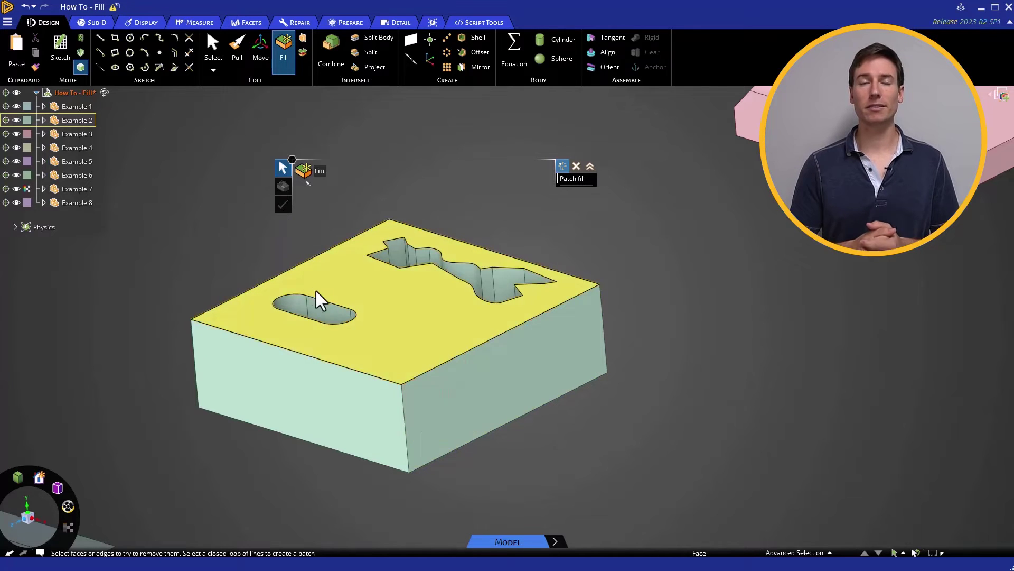
{"action": "double_click", "coordinate": [329, 311]}
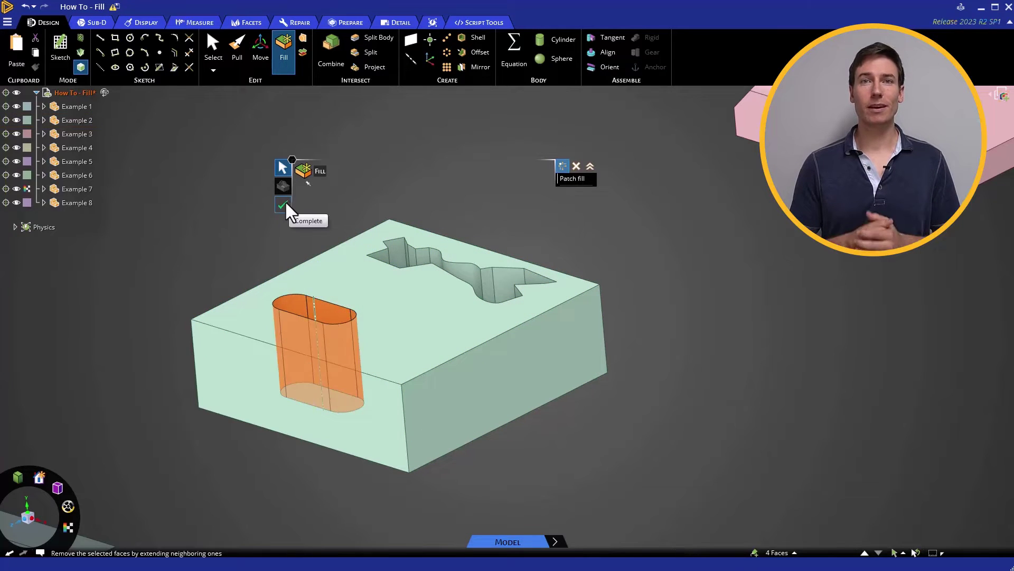
{"action": "left_click", "coordinate": [283, 204]}
{"action": "left_click_drag", "start_coordinate": [330, 201], "coordinate": [587, 401]}
{"action": "left_click", "coordinate": [282, 204]}
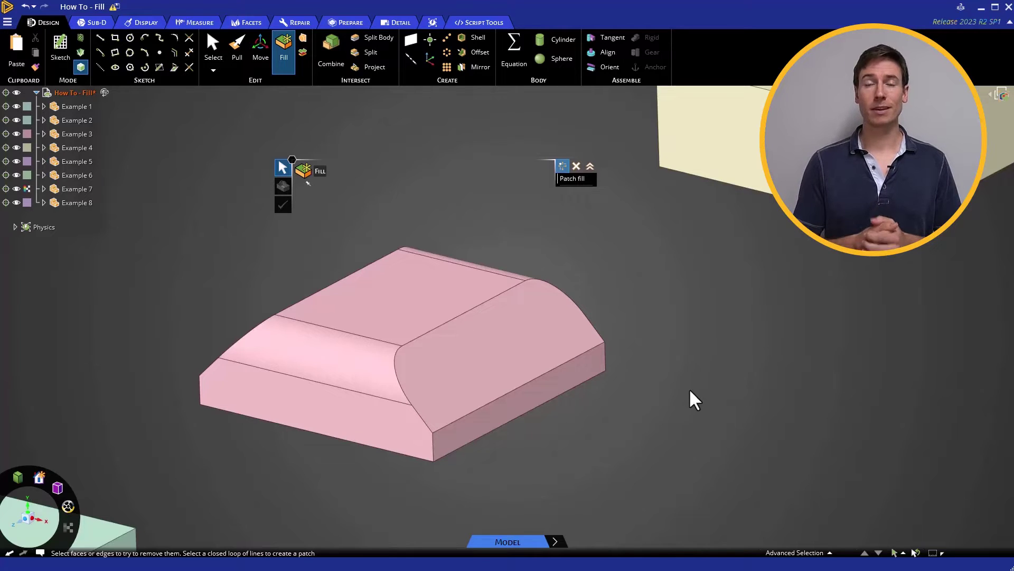
Step: Remove the two sloped chamfer faces on opposite sides of the pink block with Fill
{"action": "left_click", "coordinate": [491, 363]}
{"action": "middle_click_drag", "start_coordinate": [294, 290], "coordinate": [344, 282]}
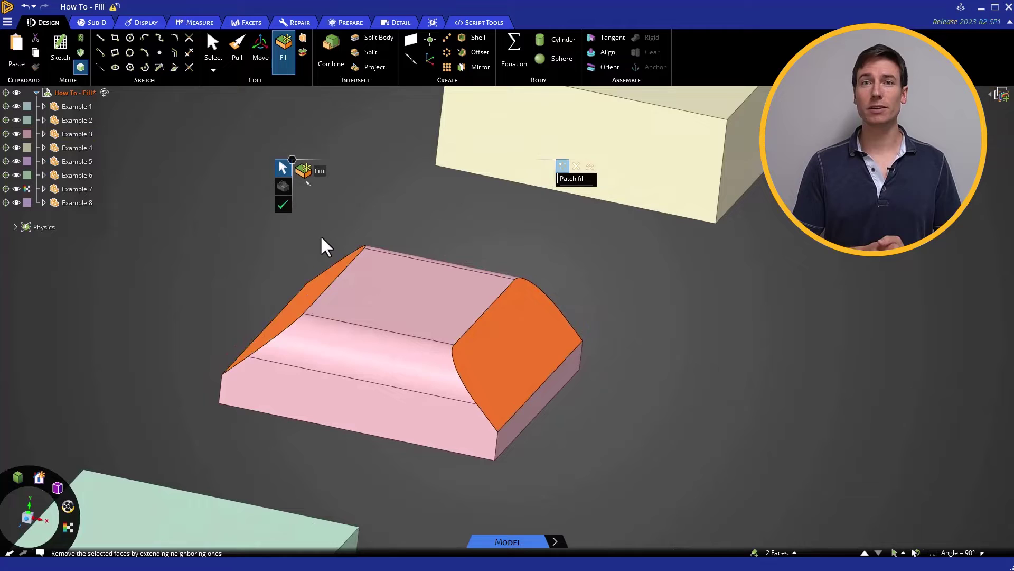
{"action": "left_click", "coordinate": [283, 204]}
Step: Remove the two rounded fillet faces along the upper edges of the pink block with Fill
{"action": "middle_click_drag", "start_coordinate": [283, 215], "coordinate": [458, 258]}
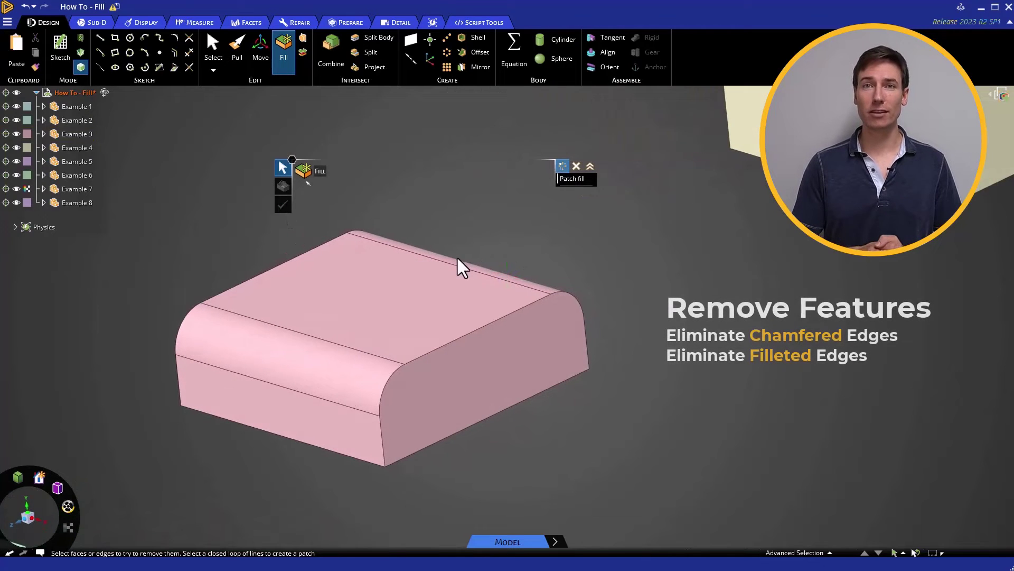
{"action": "left_click", "coordinate": [342, 359]}
{"action": "left_click", "coordinate": [533, 286], "text": "ctrl"}
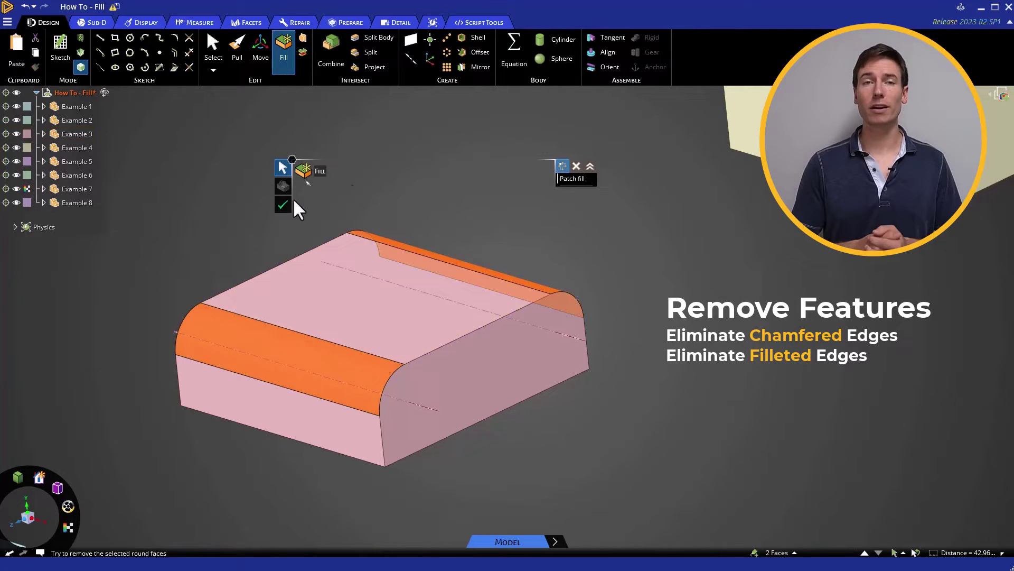
{"action": "left_click", "coordinate": [283, 205]}
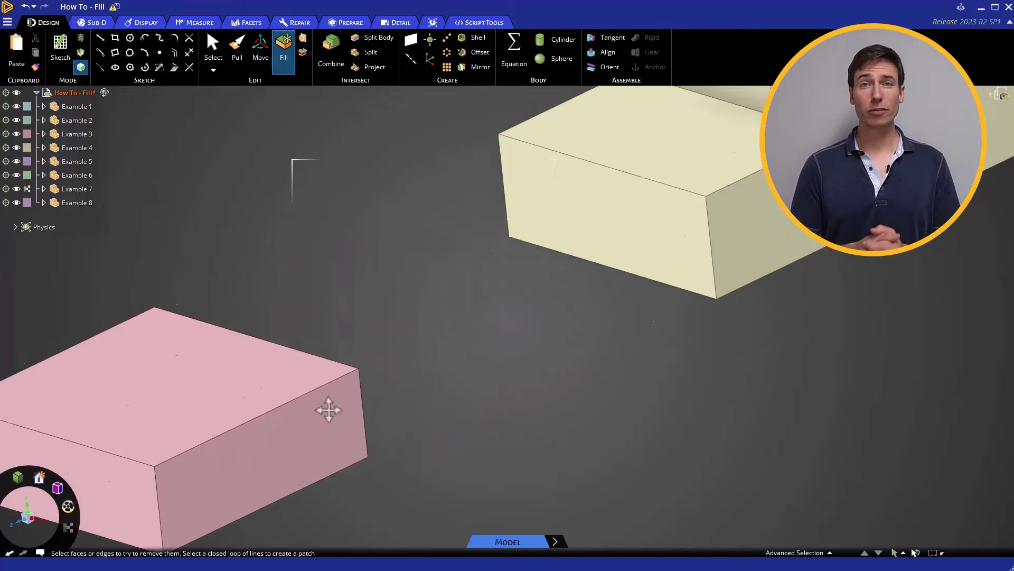
Step: Select all faces of the raised "Remove" lettering on the yellow block and remove them with Fill
{"action": "middle_click_drag", "start_coordinate": [670, 347], "coordinate": [467, 367], "text": "shift"}
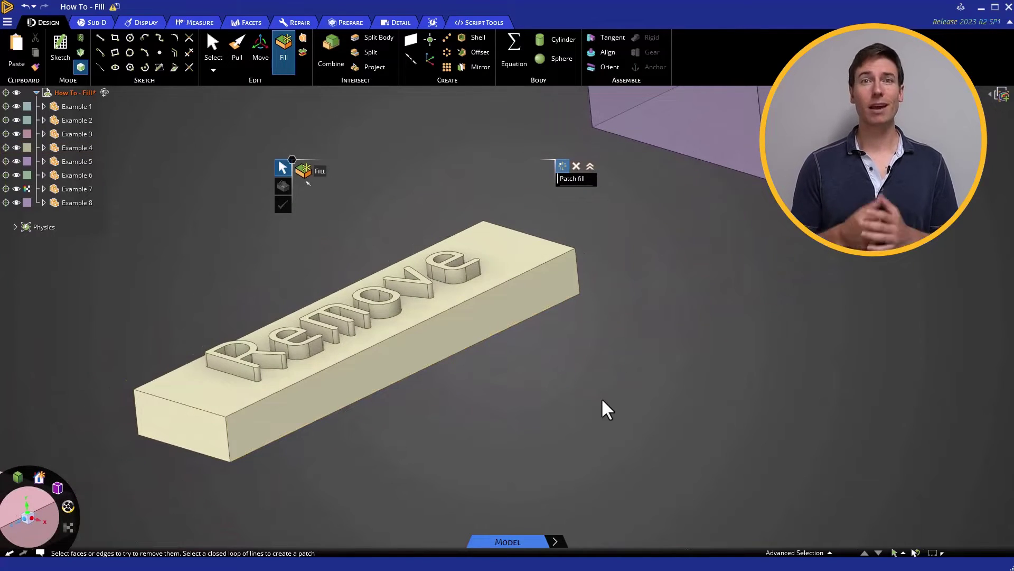
{"action": "key", "text": "Escape"}
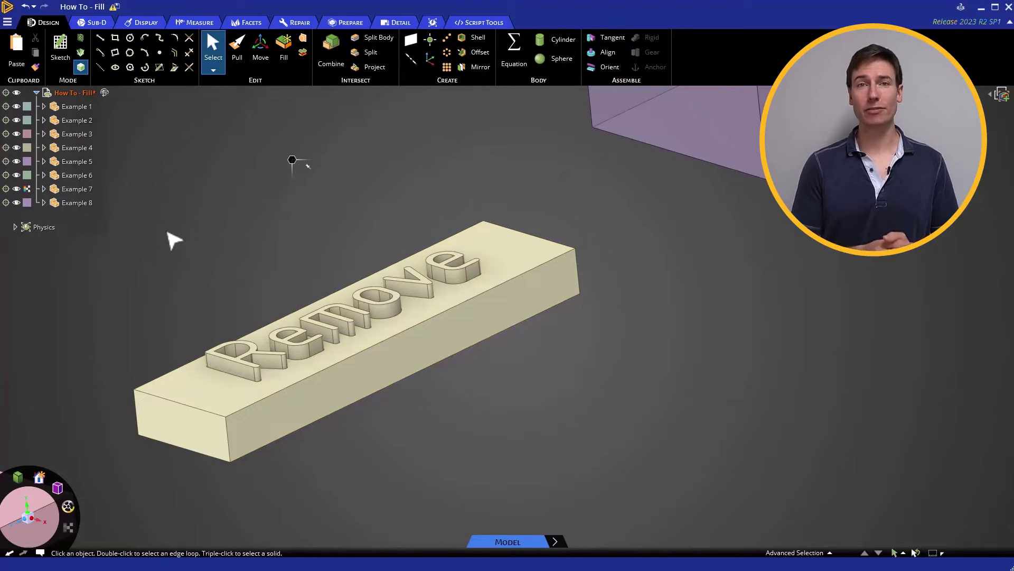
{"action": "left_click_drag", "start_coordinate": [166, 231], "coordinate": [509, 416]}
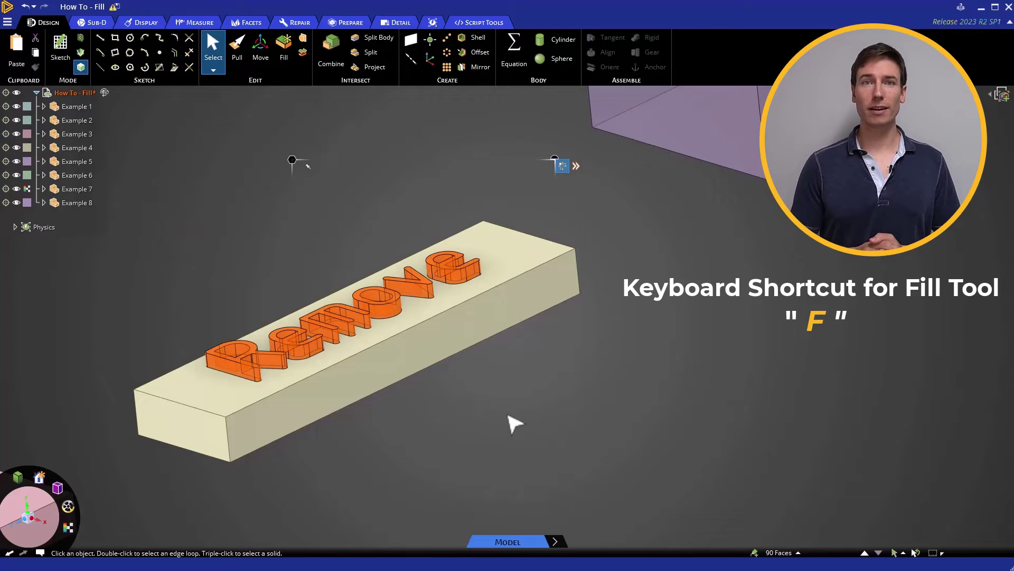
{"action": "key", "text": "f"}
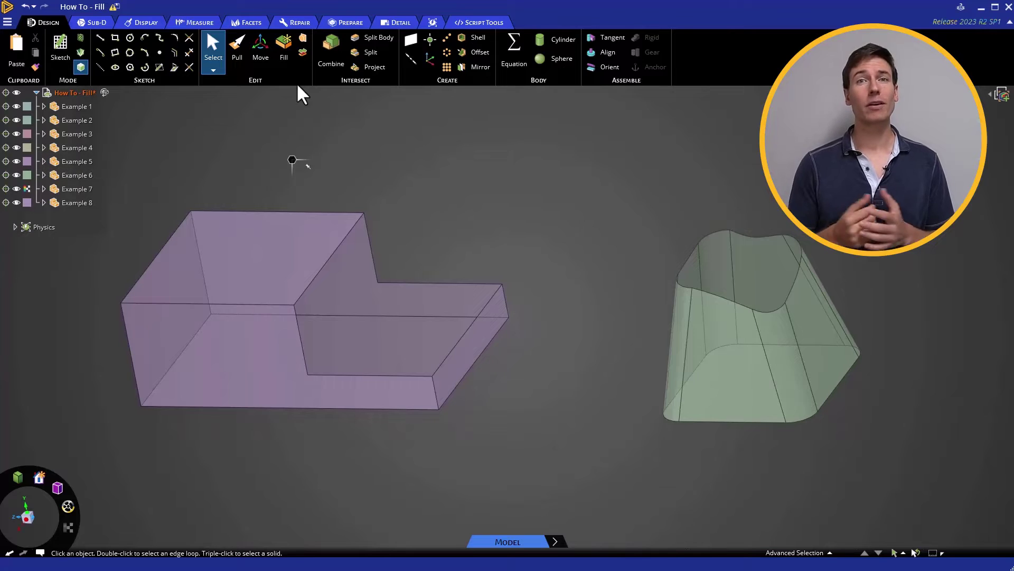
Step: Fill between the front and outer side edges of the open lower ledge on the purple body with a planar surface
{"action": "key", "text": "f"}
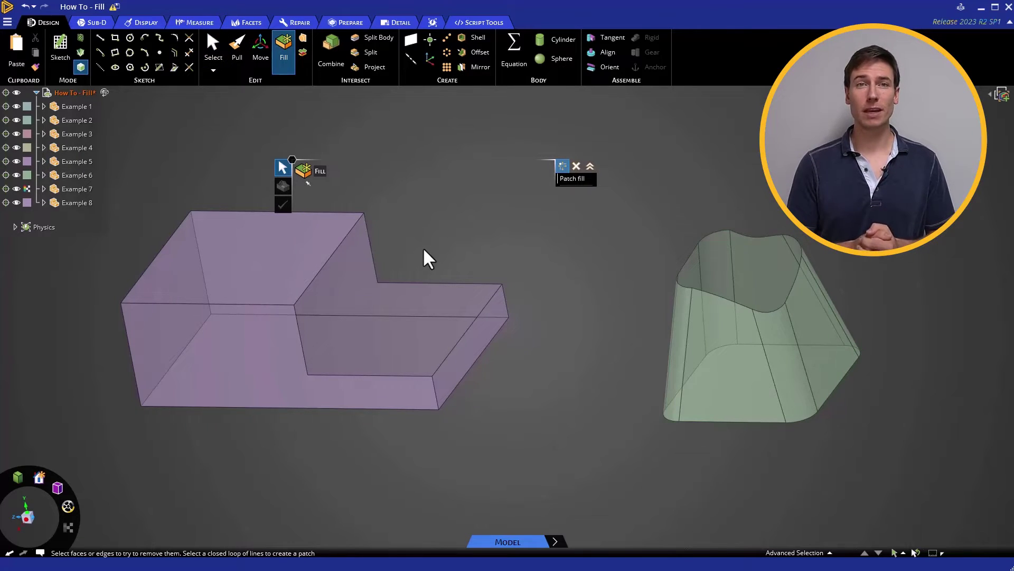
{"action": "middle_click_drag", "start_coordinate": [424, 250], "coordinate": [429, 266], "text": "shift"}
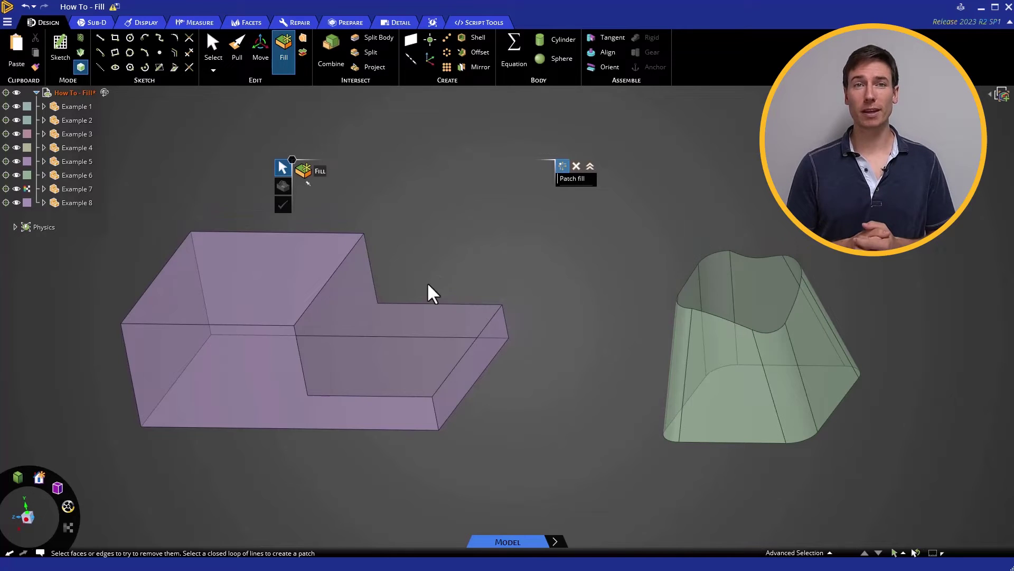
{"action": "left_click", "coordinate": [407, 394]}
{"action": "left_click", "coordinate": [454, 364], "text": "ctrl"}
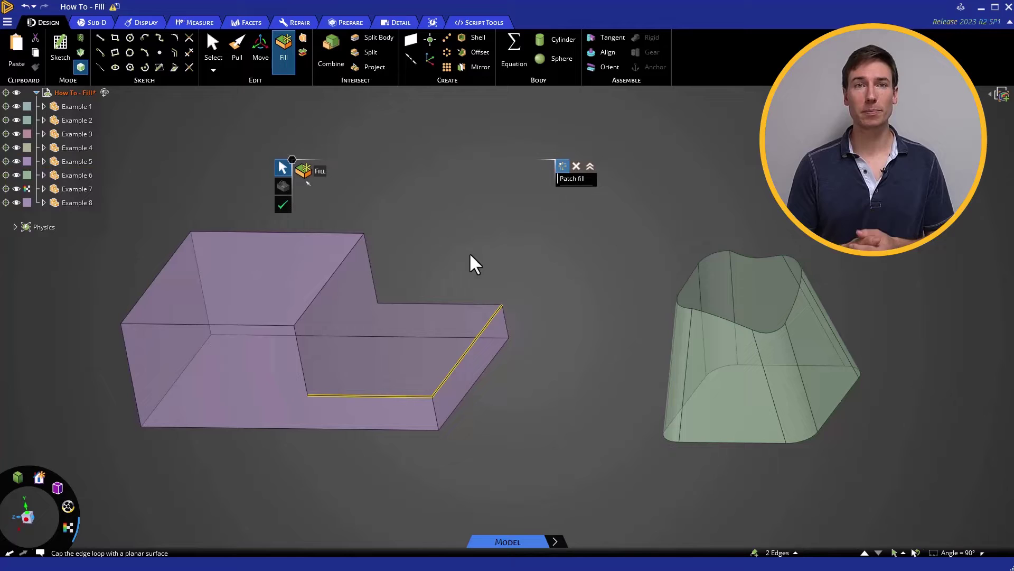
{"action": "key", "text": "Return"}
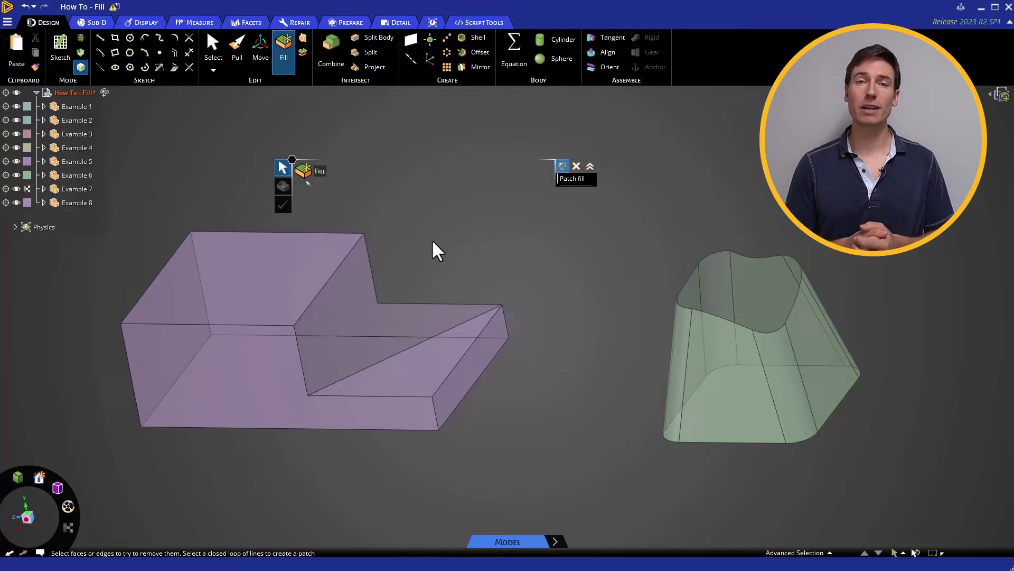
Step: Cap the vertical opening above the purple body's ledge with a planar surface from its two upright edges and upper edge
{"action": "left_click", "coordinate": [300, 355]}
{"action": "left_click", "coordinate": [310, 305], "text": "ctrl"}
{"action": "left_click", "coordinate": [372, 266], "text": "ctrl"}
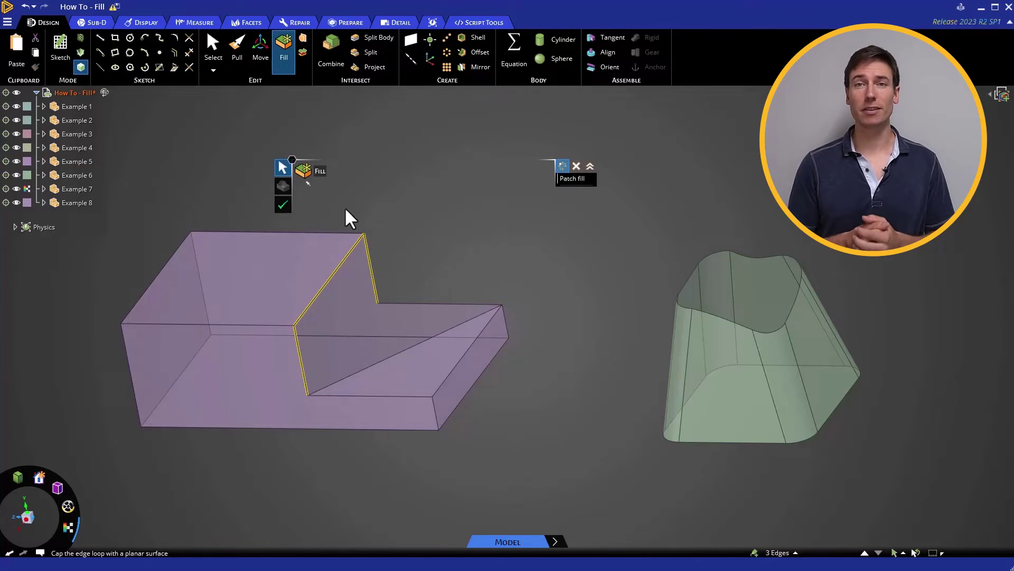
{"action": "left_click", "coordinate": [285, 204]}
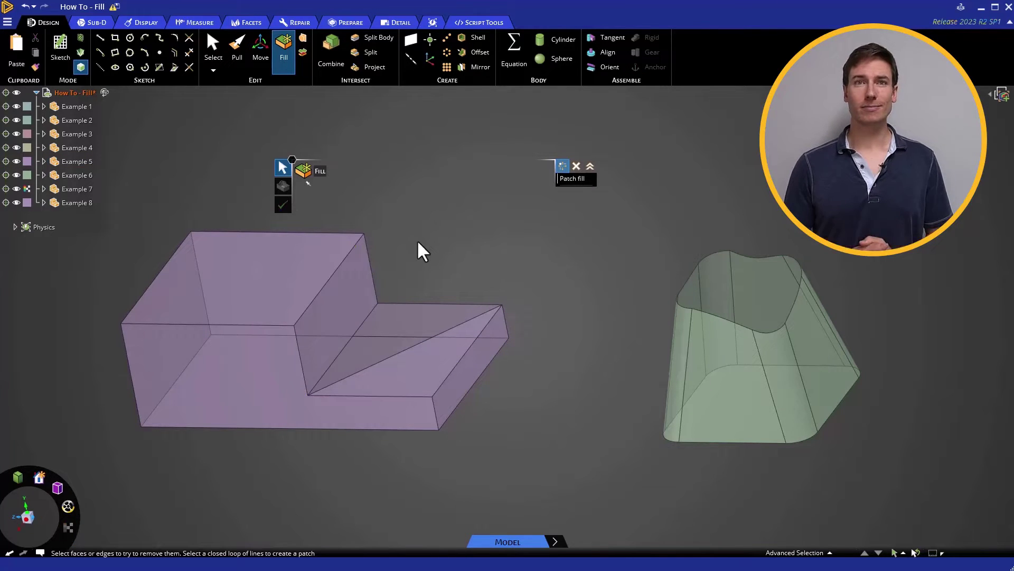
Step: Fill the remaining triangular opening of the purple body's ledge from its rear and inner edges, and undo the separate fills
{"action": "left_click", "coordinate": [386, 304]}
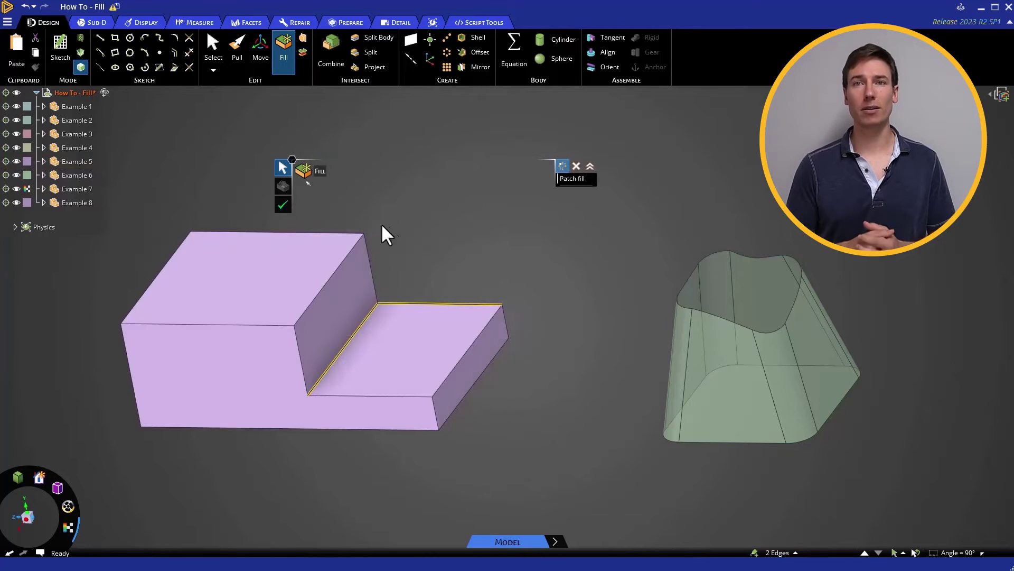
{"action": "left_click", "coordinate": [437, 266]}
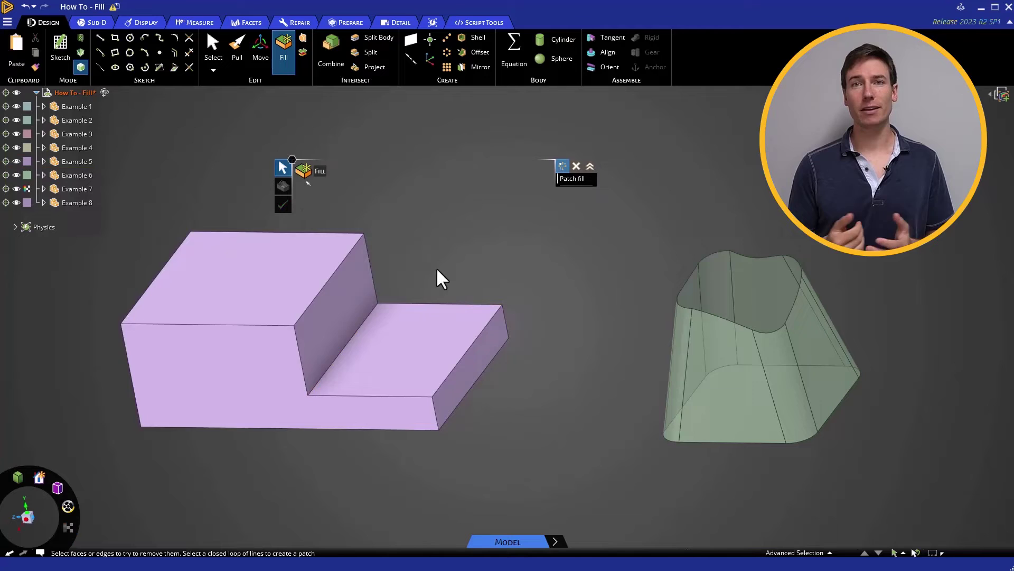
{"action": "key", "text": "ctrl+z"}
Step: Fill the whole open edge loop of the stepped purple body in a single Fill operation
{"action": "left_click", "coordinate": [426, 303]}
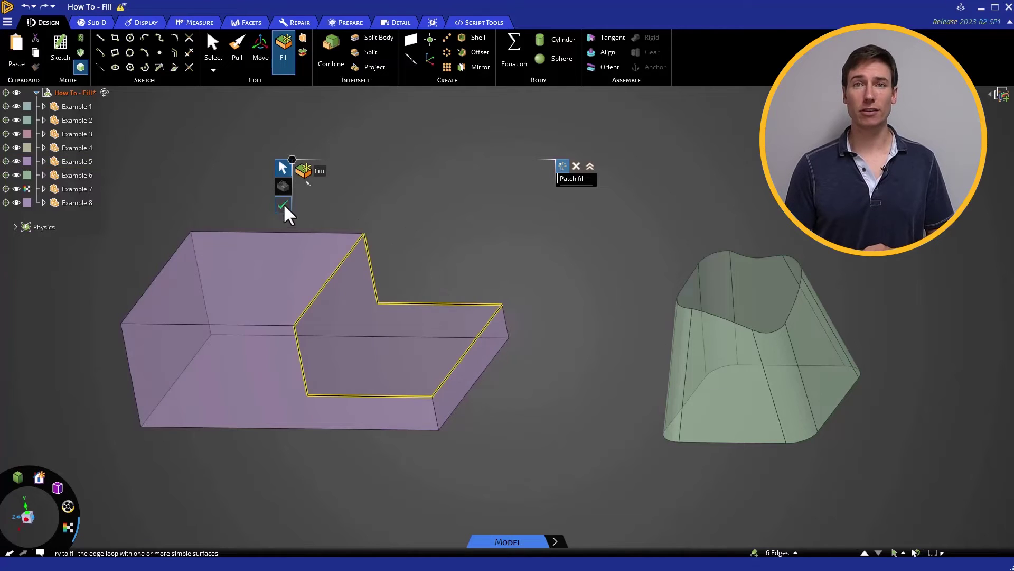
{"action": "left_click", "coordinate": [283, 204]}
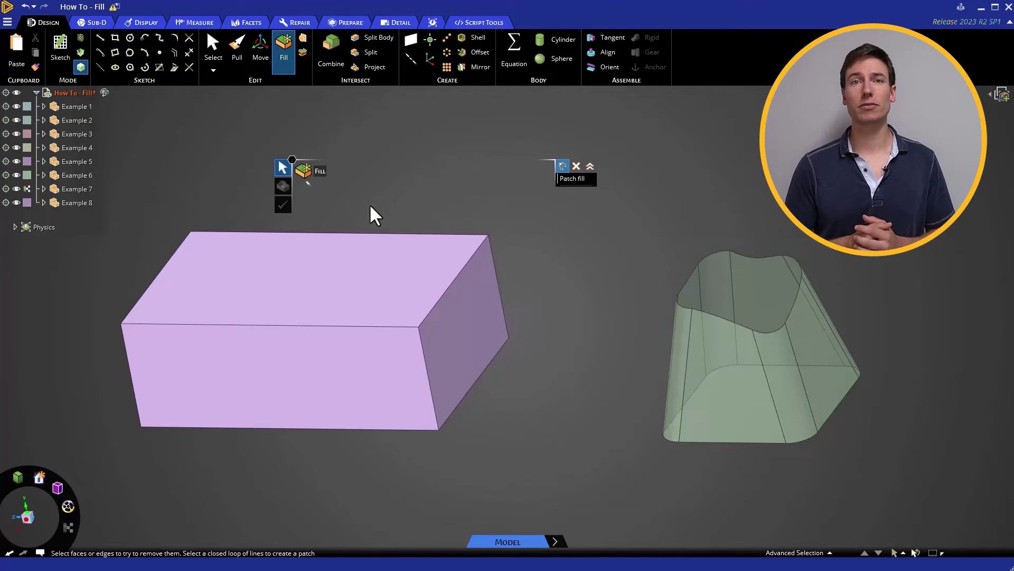
Step: Try closing the green body's open top with a regular Fill of its eight-edge loop, and undo that fill
{"action": "key", "text": "ctrl+z"}
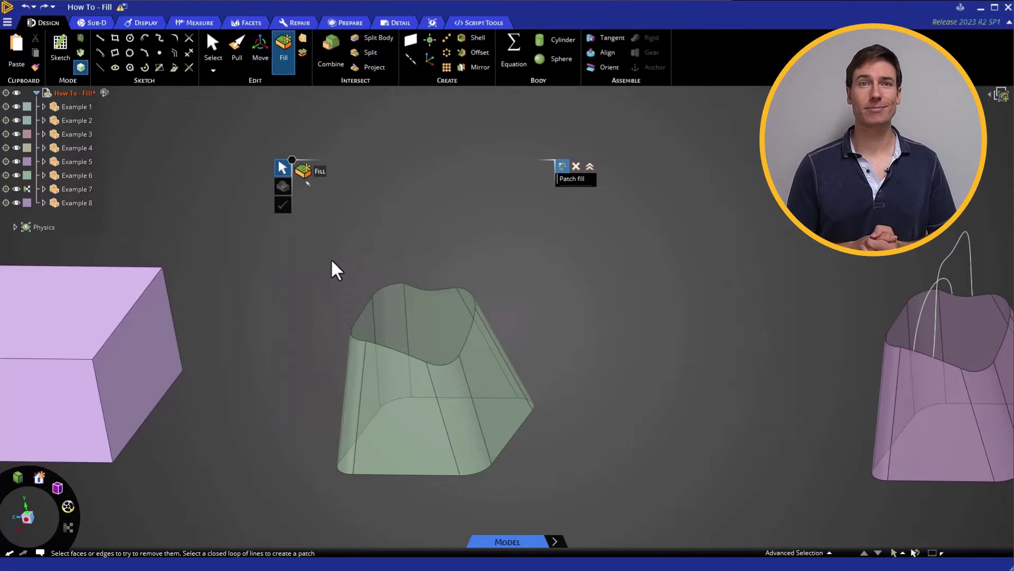
{"action": "left_click_drag", "start_coordinate": [332, 260], "coordinate": [506, 376]}
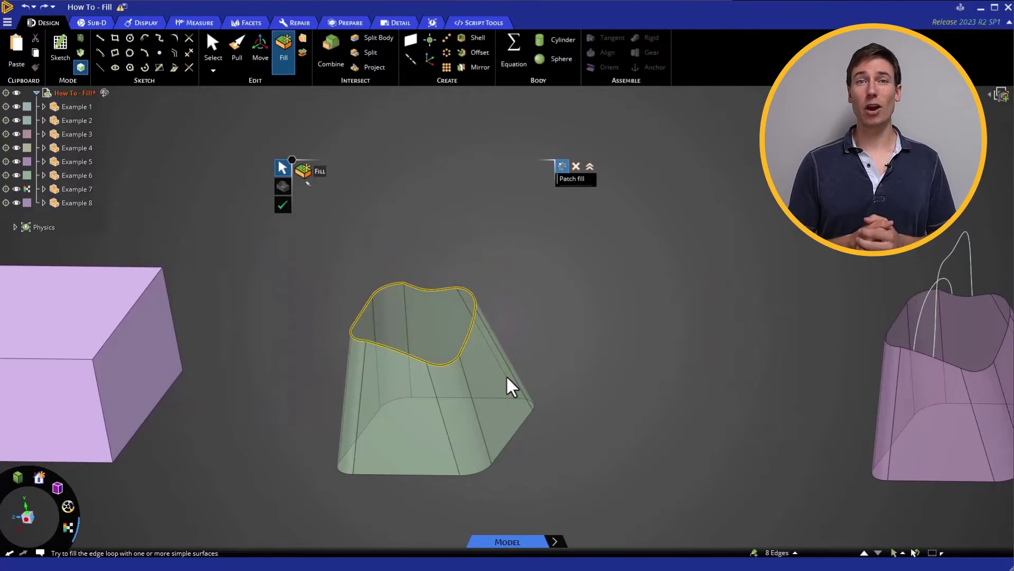
{"action": "left_click", "coordinate": [282, 206]}
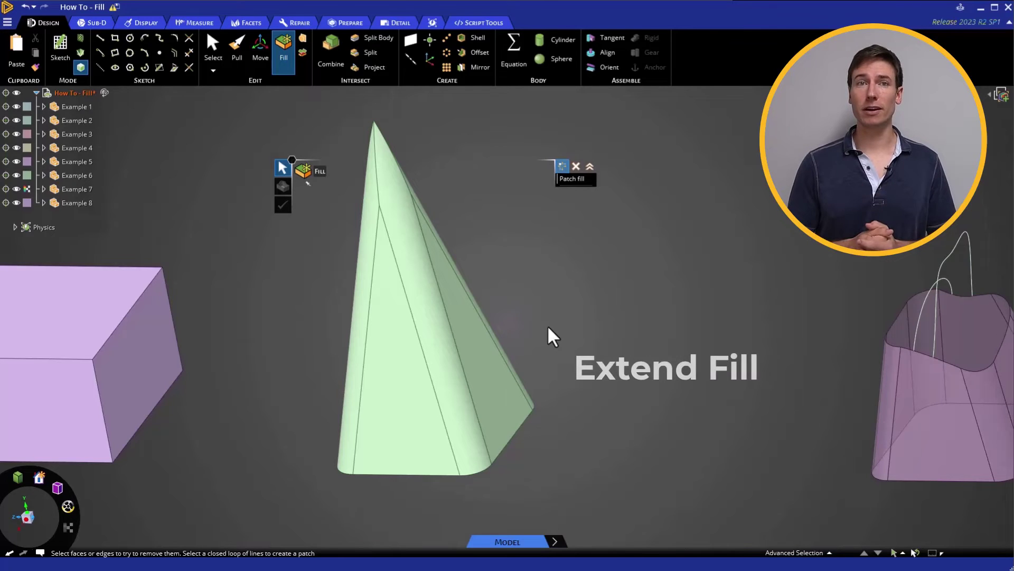
{"action": "middle_click_drag", "start_coordinate": [551, 328], "coordinate": [590, 334]}
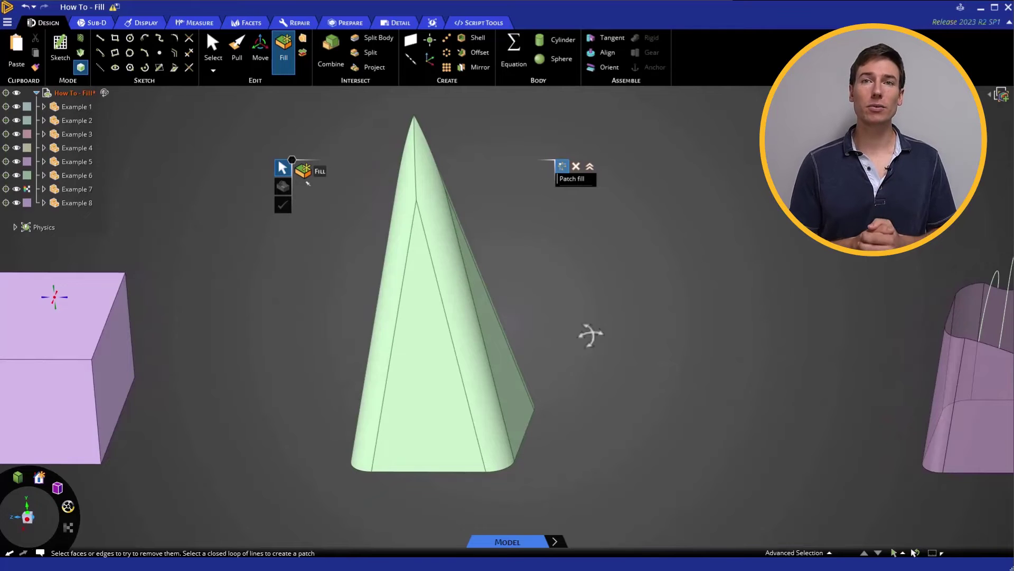
{"action": "middle_click_drag", "start_coordinate": [590, 335], "coordinate": [572, 355]}
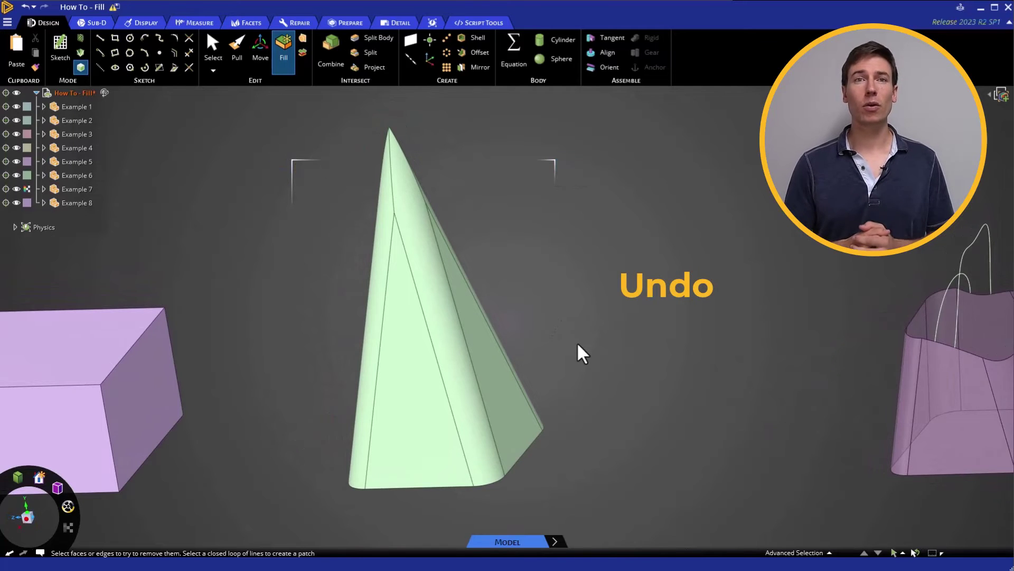
{"action": "key", "text": "ctrl+z"}
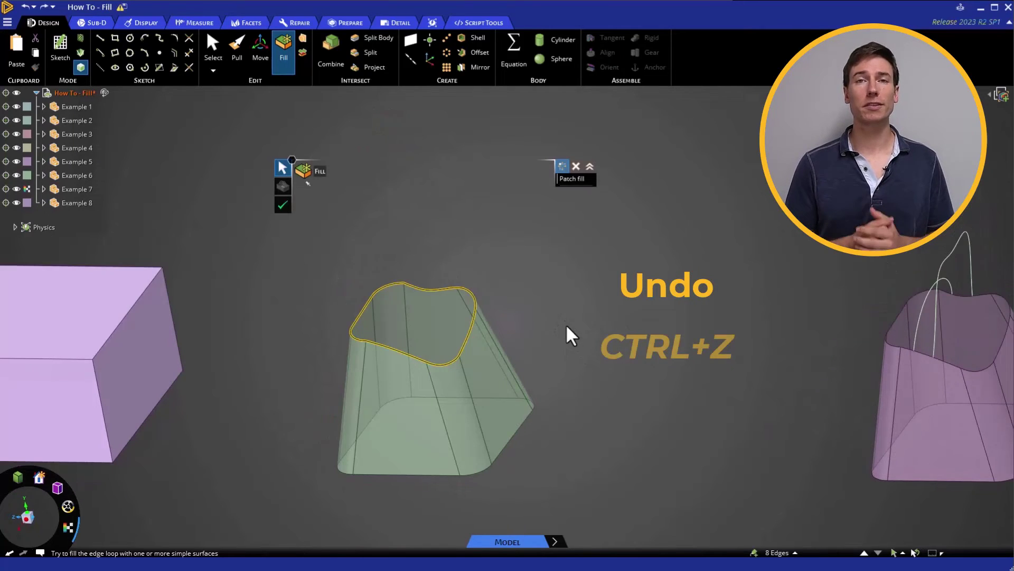
Step: Enable Patch fill and close the green body's open top edge loop with a single patch face
{"action": "left_click", "coordinate": [538, 302]}
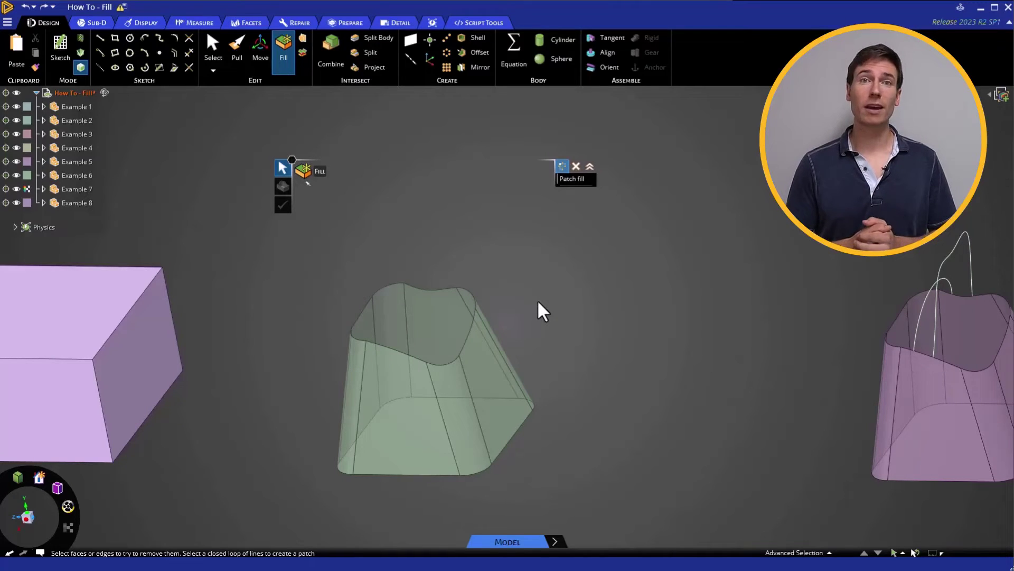
{"action": "left_click", "coordinate": [563, 182]}
{"action": "left_click_drag", "start_coordinate": [320, 262], "coordinate": [518, 371]}
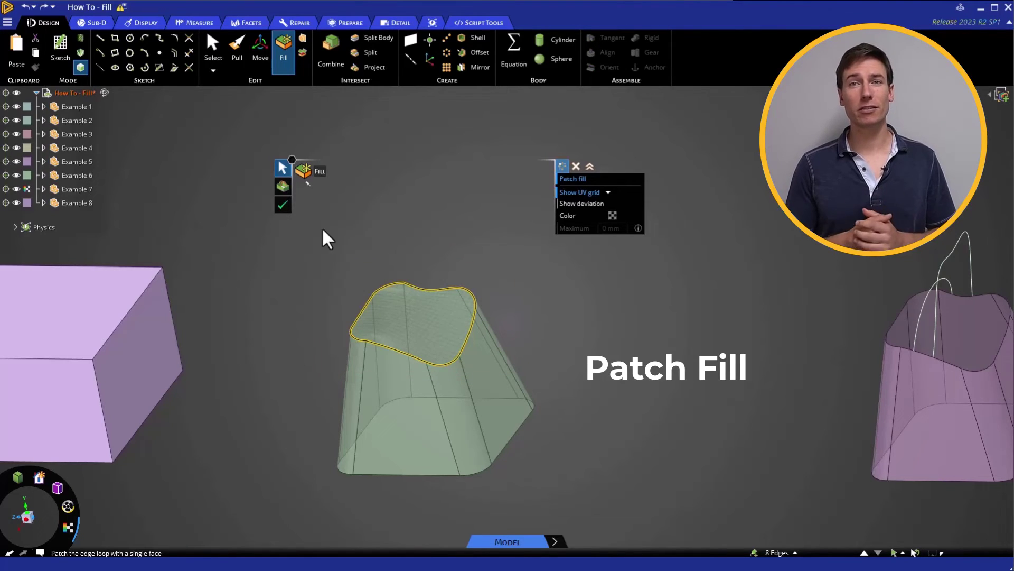
{"action": "left_click", "coordinate": [283, 205]}
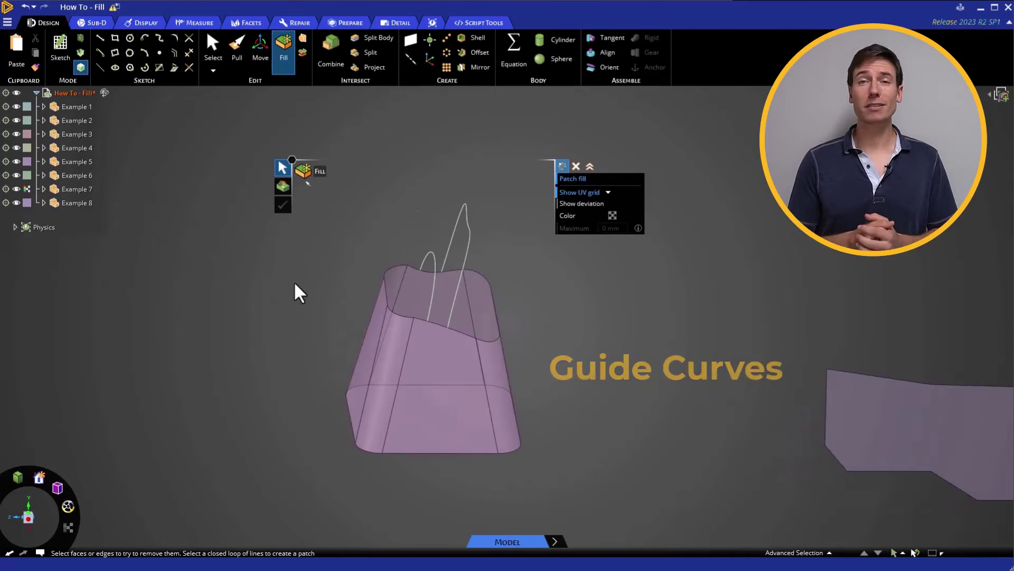
Step: Patch fill the open top edge loop of the Example 7 body, using both arched curves above it as guide curves
{"action": "mouse_move", "coordinate": [525, 334]}
{"action": "middle_mouse_down"}
{"action": "mouse_move", "coordinate": [562, 337]}
{"action": "mouse_move", "coordinate": [578, 316]}
{"action": "middle_mouse_up"}
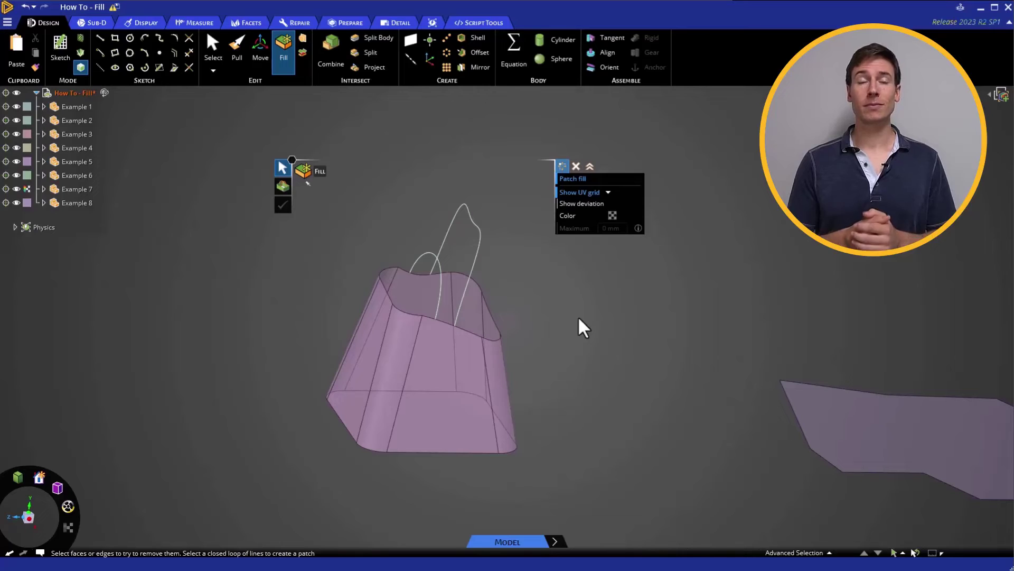
{"action": "double_click", "coordinate": [464, 328]}
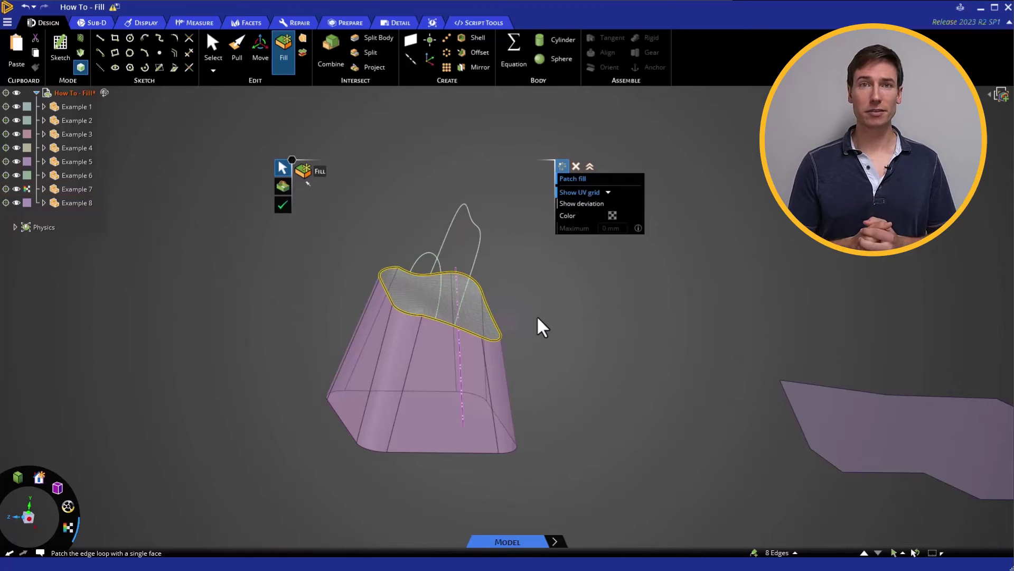
{"action": "left_click", "coordinate": [286, 184]}
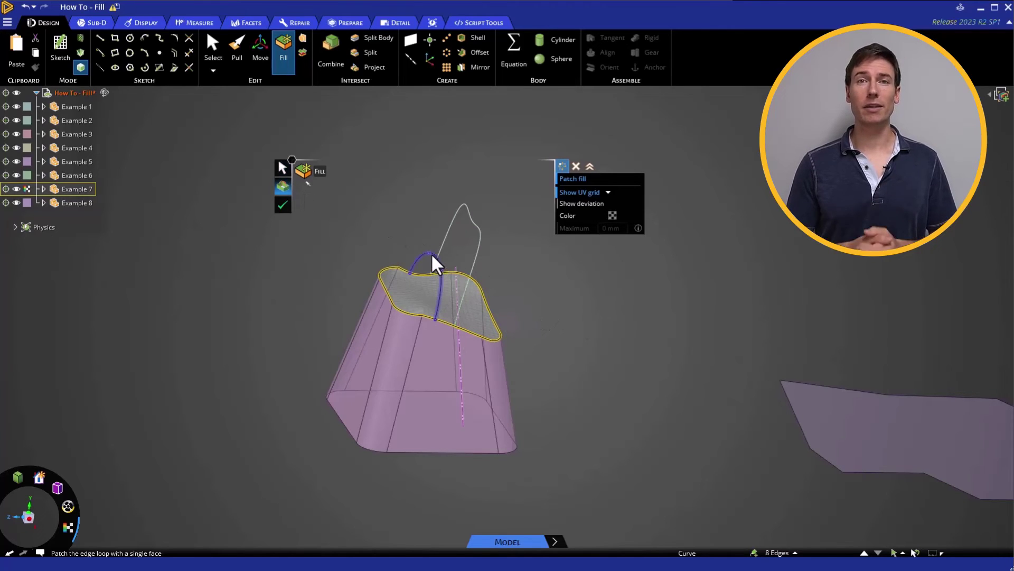
{"action": "left_click", "coordinate": [431, 253]}
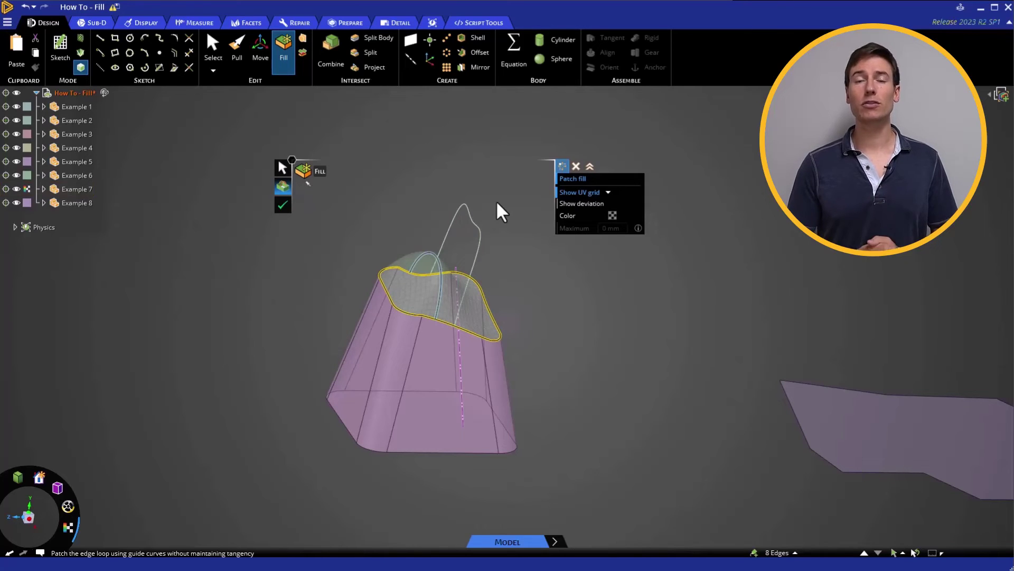
{"action": "left_click", "coordinate": [470, 214]}
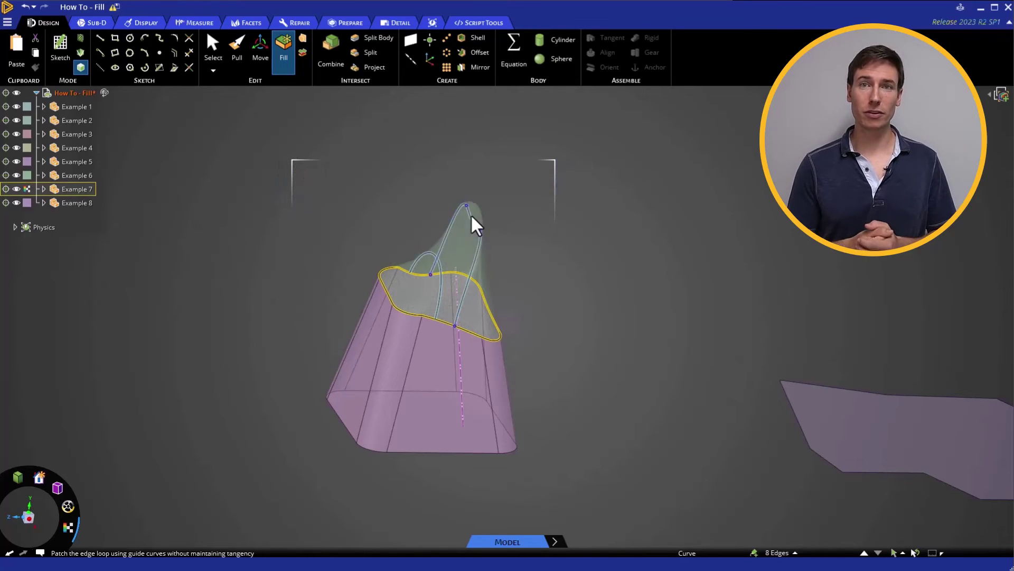
{"action": "mouse_move", "coordinate": [534, 268]}
{"action": "middle_mouse_down"}
{"action": "mouse_move", "coordinate": [483, 258]}
{"action": "mouse_move", "coordinate": [527, 259]}
{"action": "middle_mouse_up"}
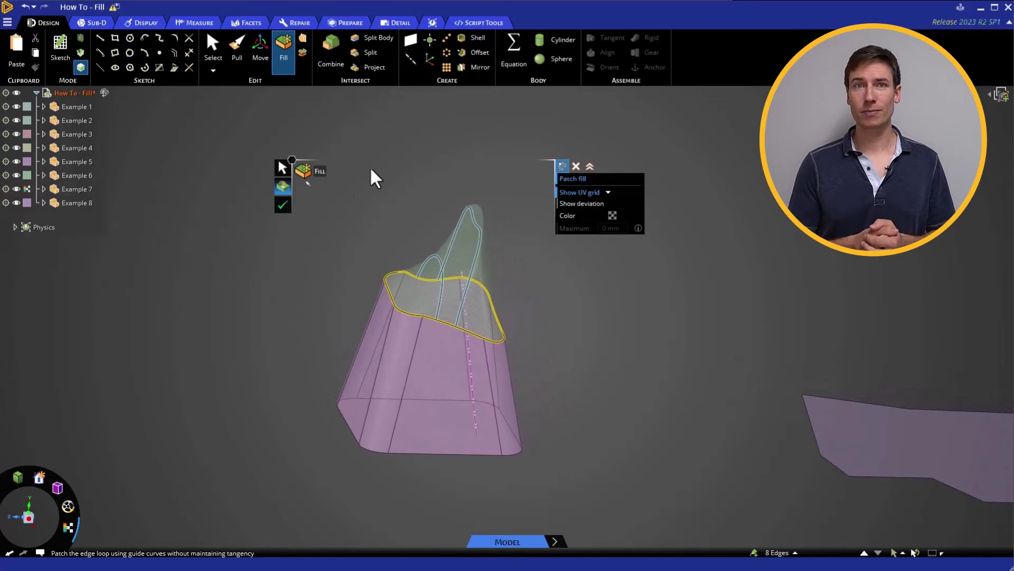
{"action": "left_click", "coordinate": [280, 207]}
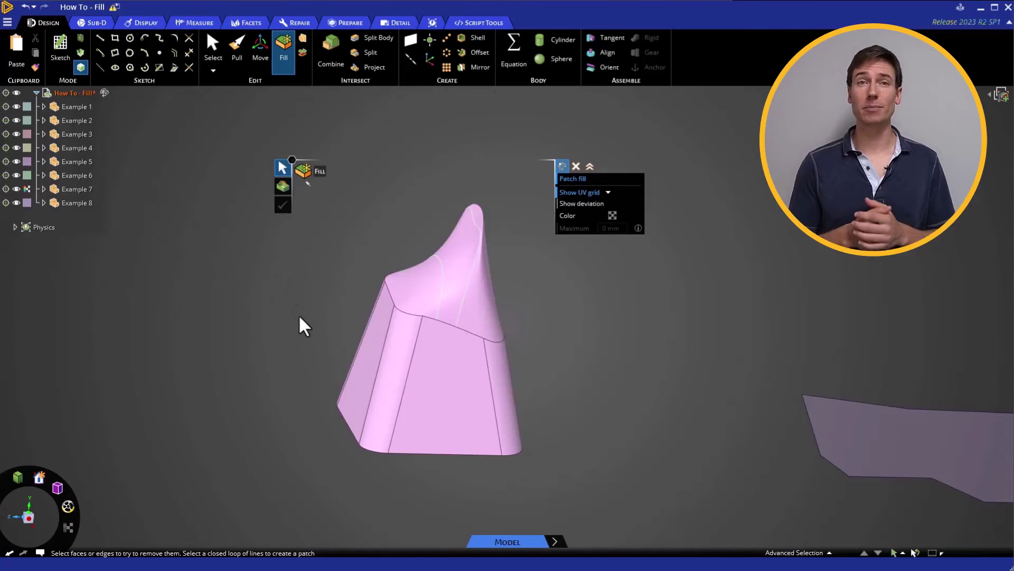
Step: Smooth the Example 8 surface's outline by filling the vertices at both ends of its long upper-right sloping edge, one after the other
{"action": "middle_click_drag", "start_coordinate": [299, 317], "coordinate": [281, 326]}
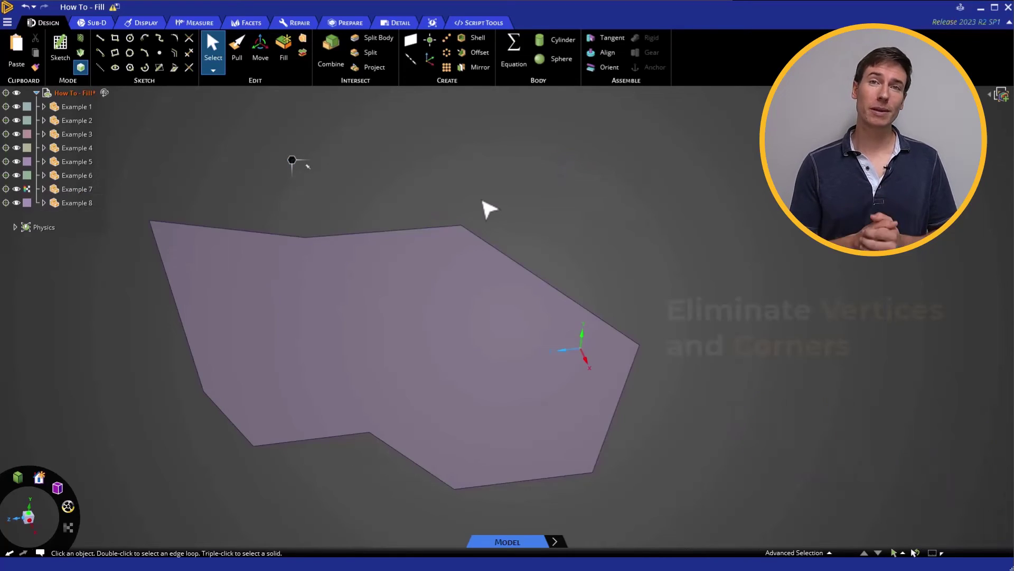
{"action": "left_click", "coordinate": [462, 226]}
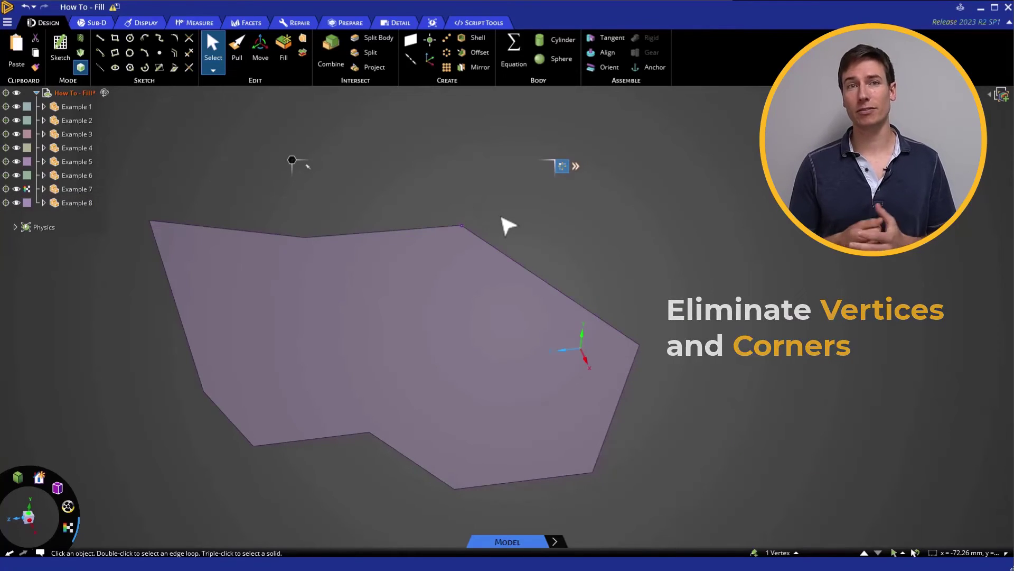
{"action": "left_click", "coordinate": [290, 55]}
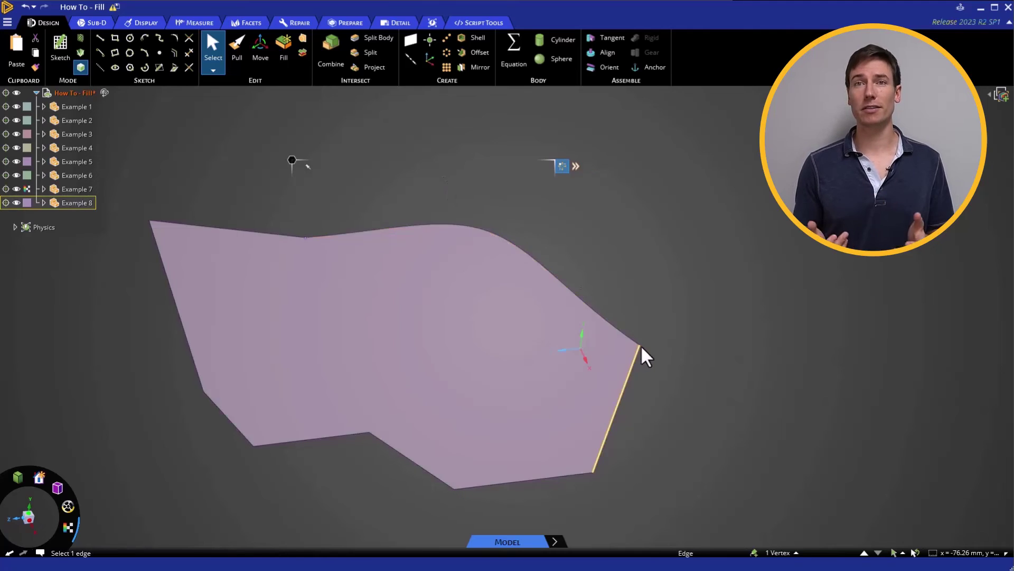
{"action": "left_click", "coordinate": [641, 344]}
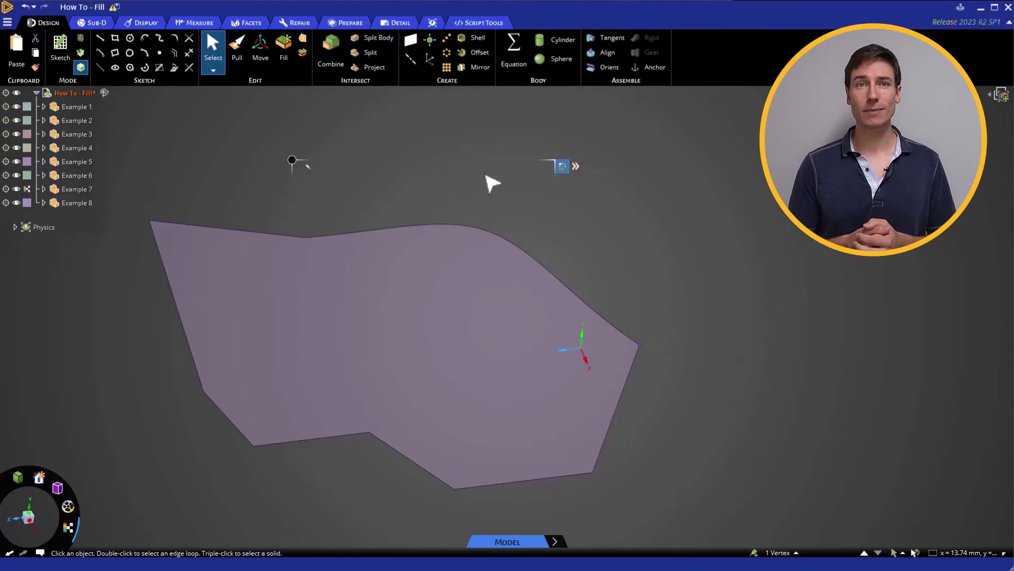
{"action": "left_click", "coordinate": [283, 62]}
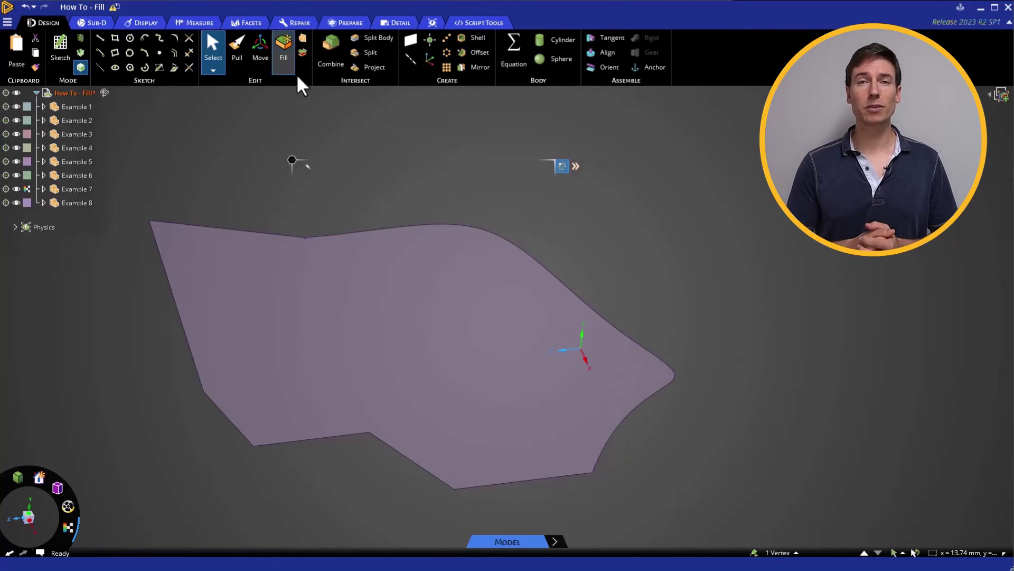
Step: Eliminate the inward corner on the lower outline of the Example 8 surface by filling its two adjoining edges
{"action": "left_click", "coordinate": [593, 268]}
{"action": "key", "text": "ctrl+z"}
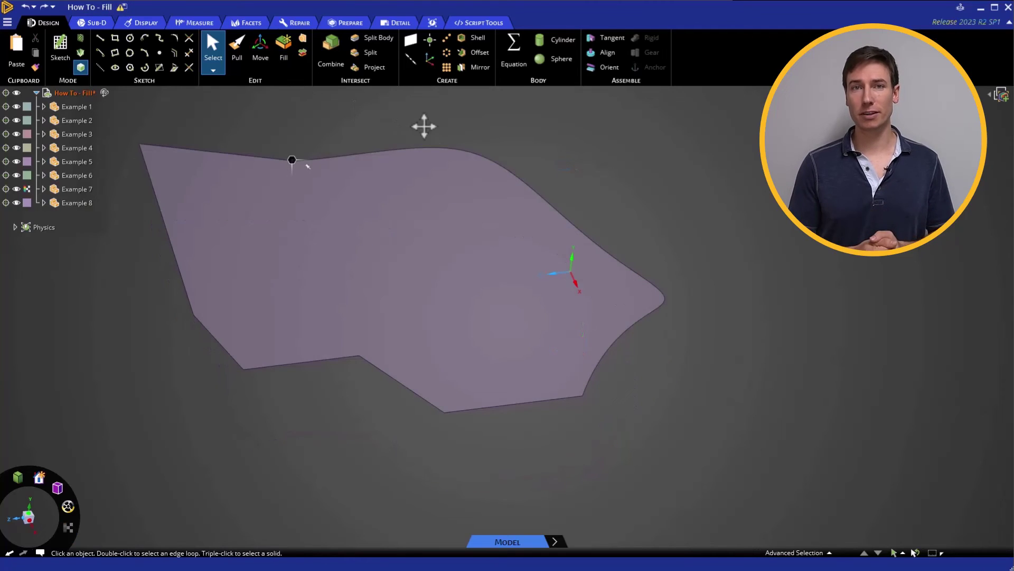
{"action": "left_click", "coordinate": [316, 365]}
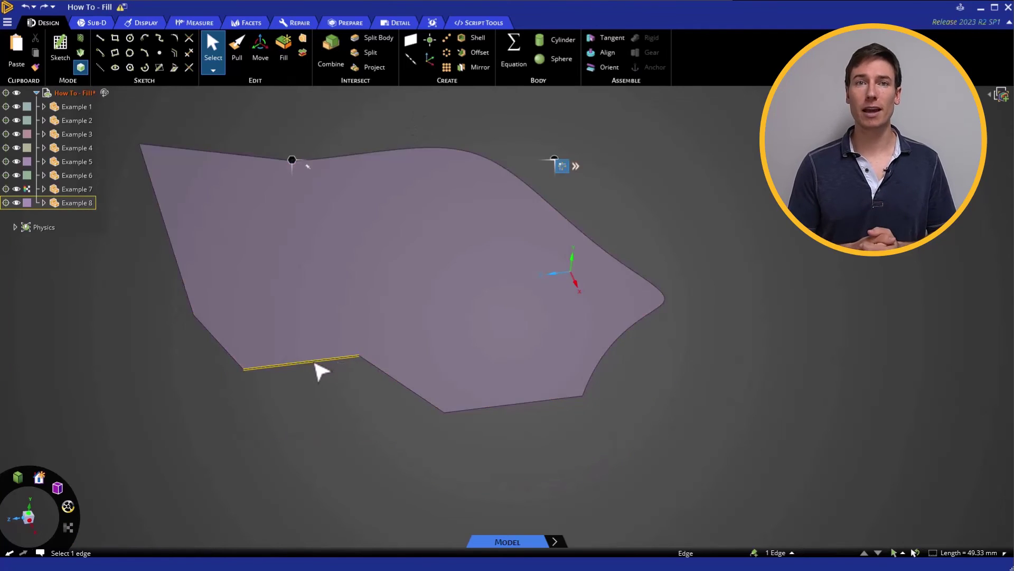
{"action": "left_click", "coordinate": [375, 367], "text": "ctrl"}
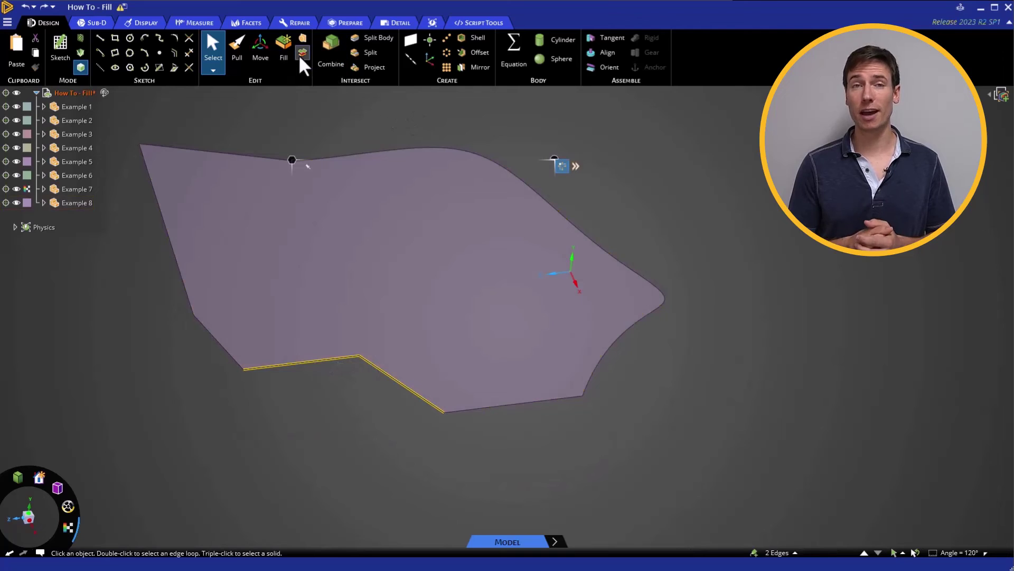
{"action": "left_click", "coordinate": [292, 56]}
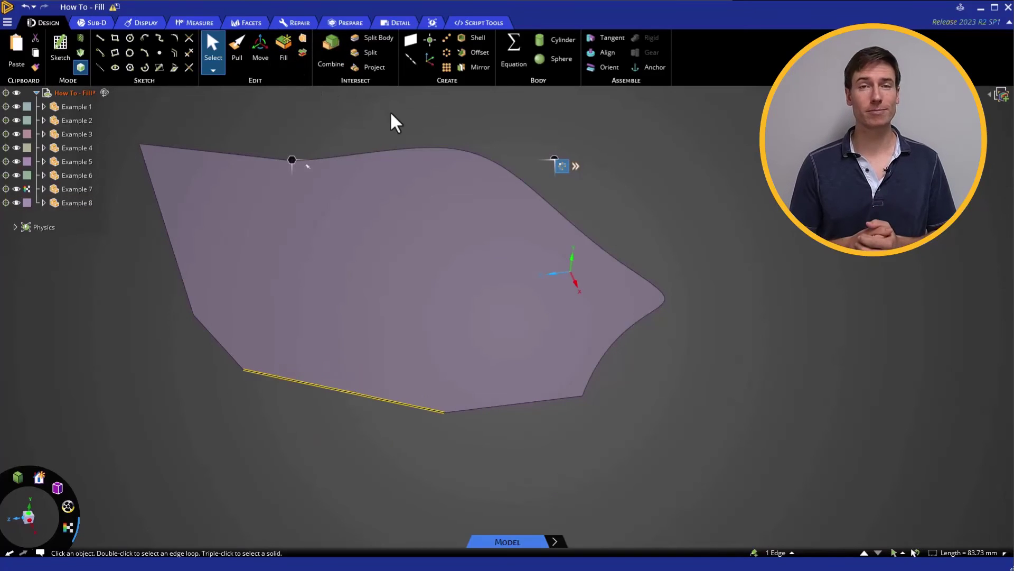